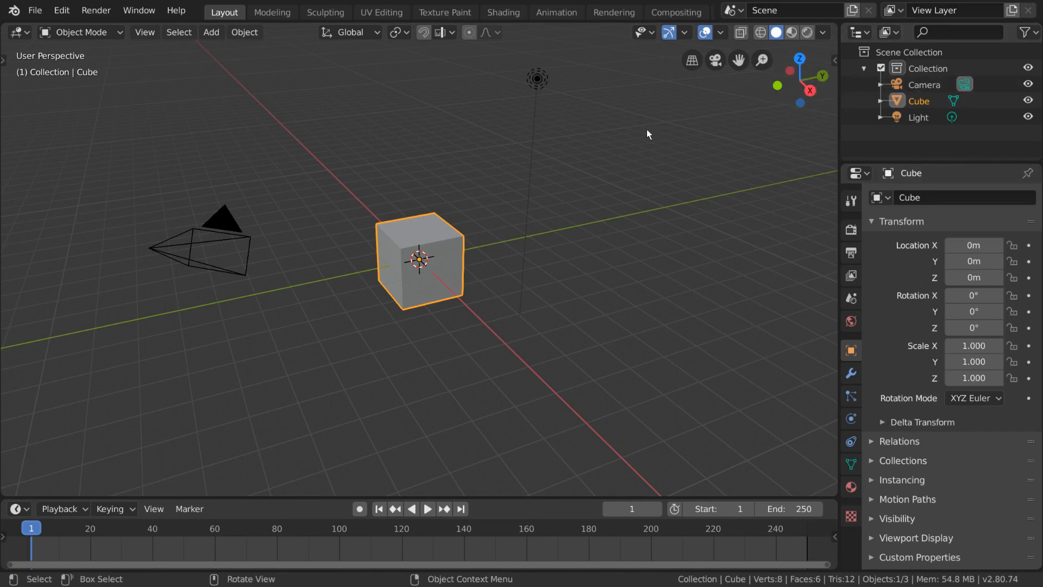
Orbit and pan the 3D viewport around the default cube.
key("shift")
key("shift")
key("shift")
key("shift")
key("shift")
middle_click_drag(305, 329, 418, 334)
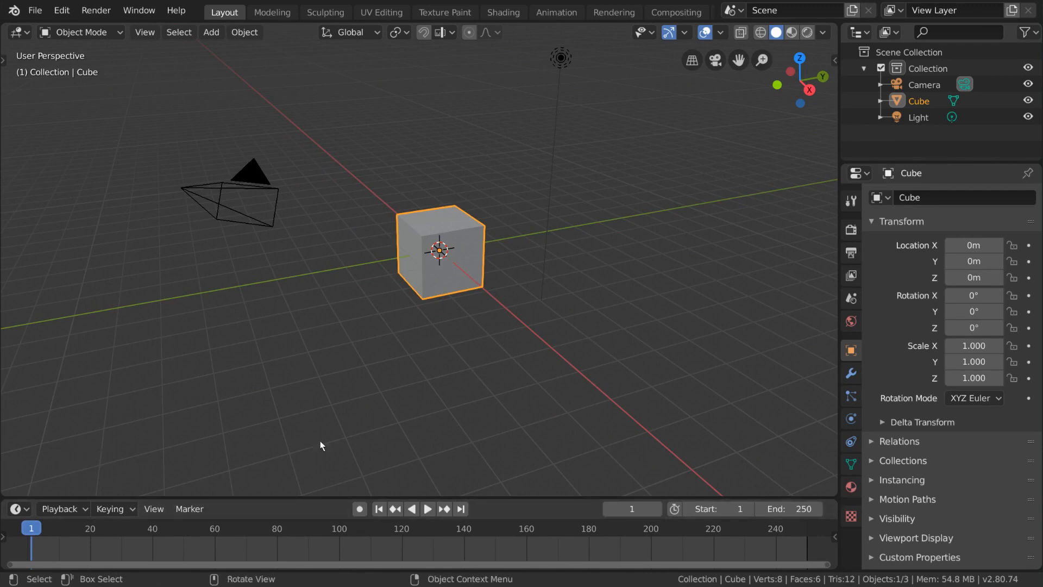
middle_click_drag(424, 329, 455, 342, "shift")
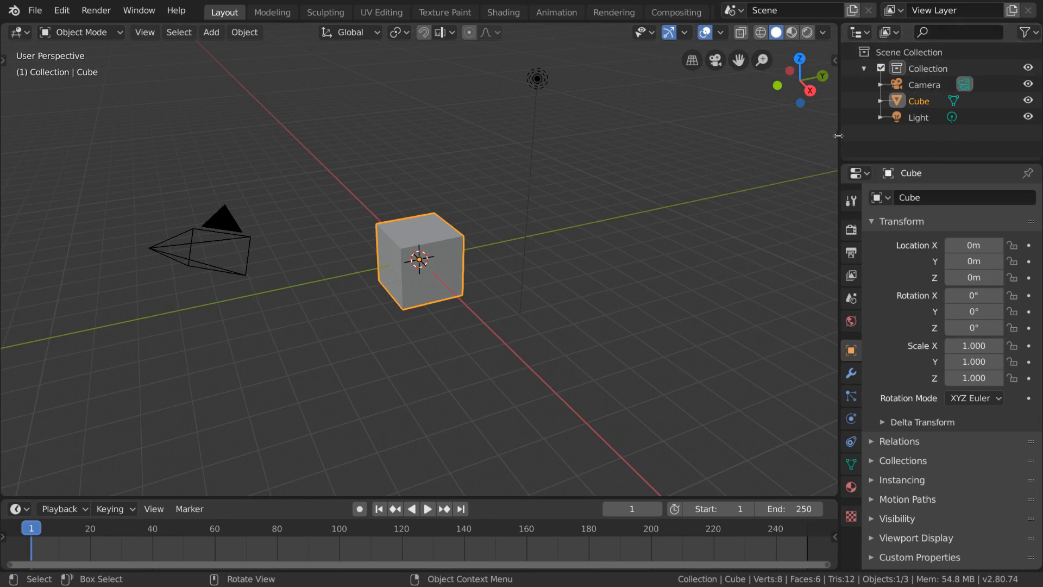
Widen the area column holding the Outliner and change the Outliner area to a Dope Sheet editor.
mouse_move(836, 142)
left_mouse_down()
mouse_move(780, 142)
mouse_move(836, 143)
mouse_move(815, 142)
left_mouse_up()
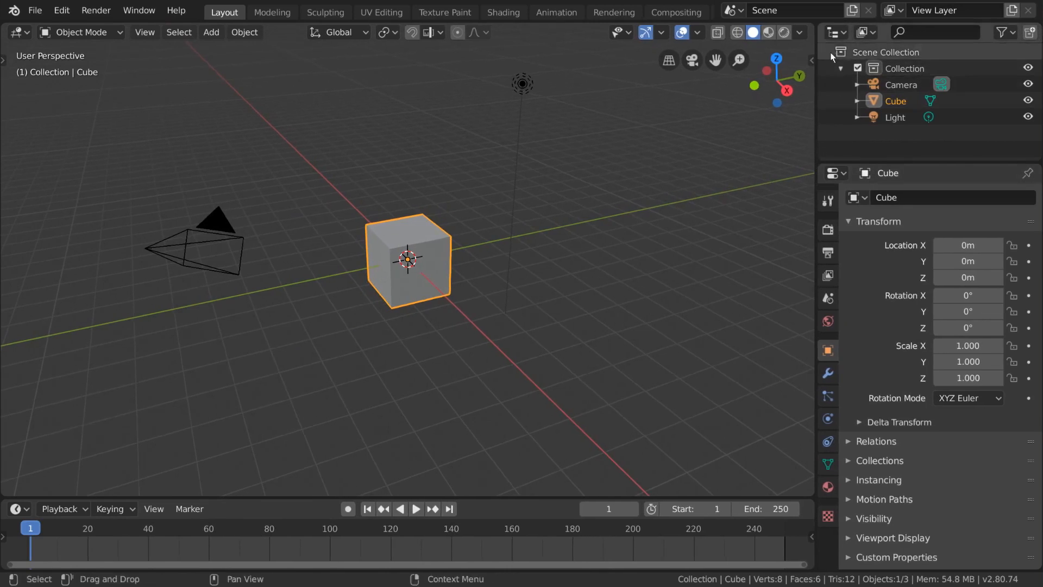
left_click(836, 32)
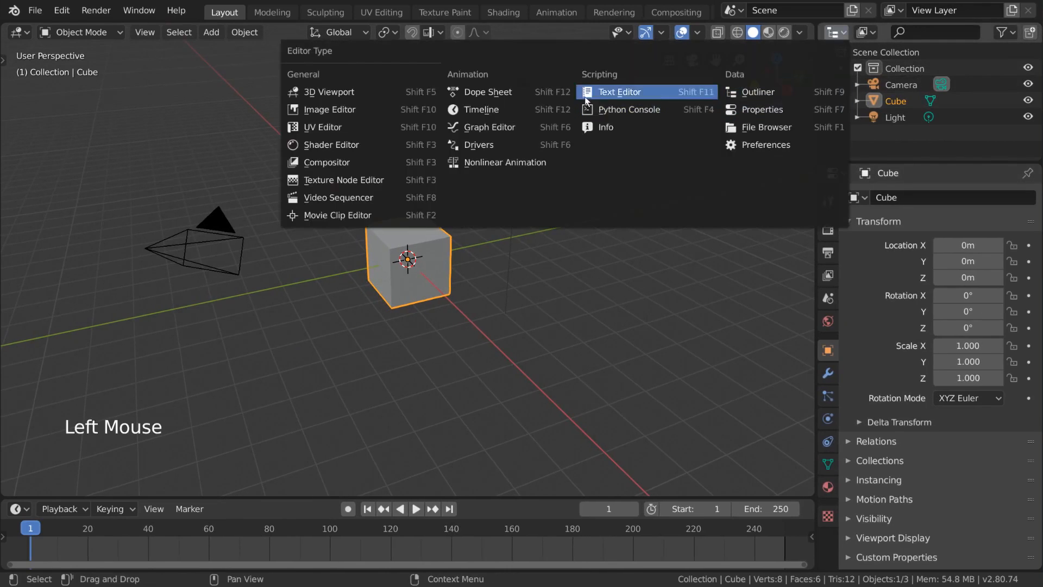
left_click(488, 92)
Change the Dope Sheet area back to the Outliner and narrow its column to the original width.
left_click(834, 32)
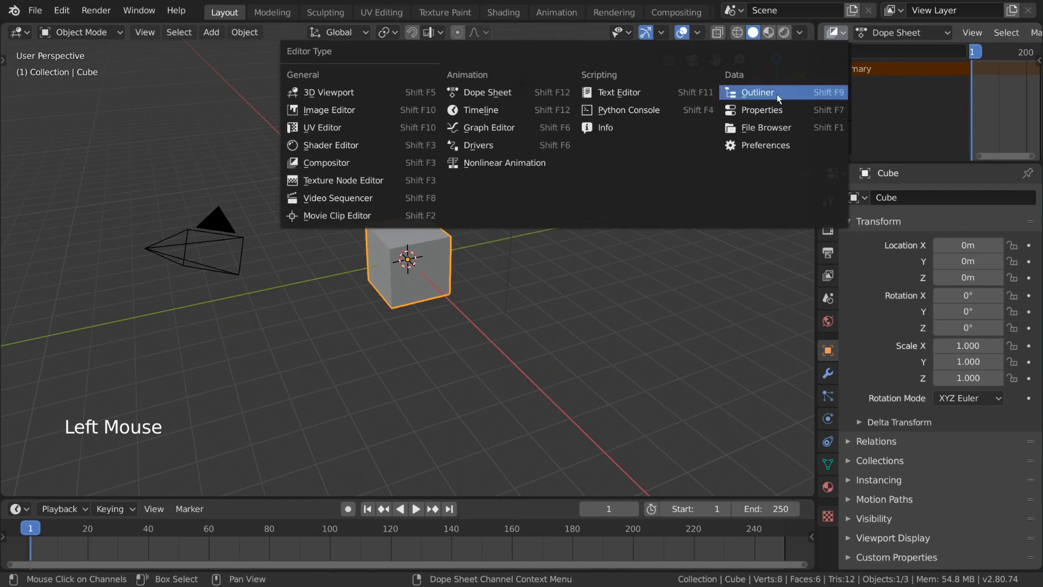
left_click(759, 93)
left_click_drag(815, 130, 838, 130)
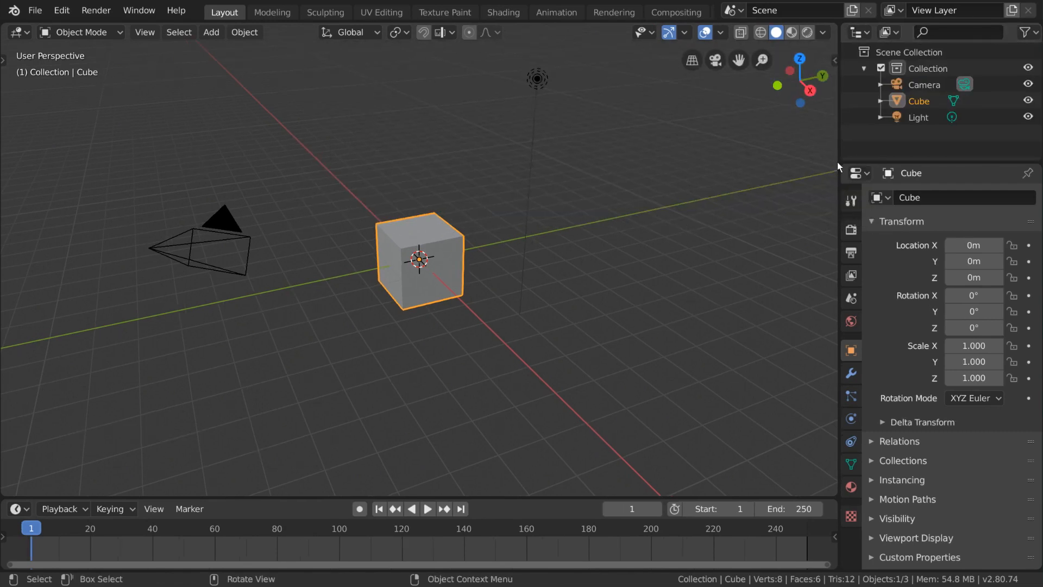
Split the 3D viewport horizontally into two stacked areas near its middle.
right_click(839, 130)
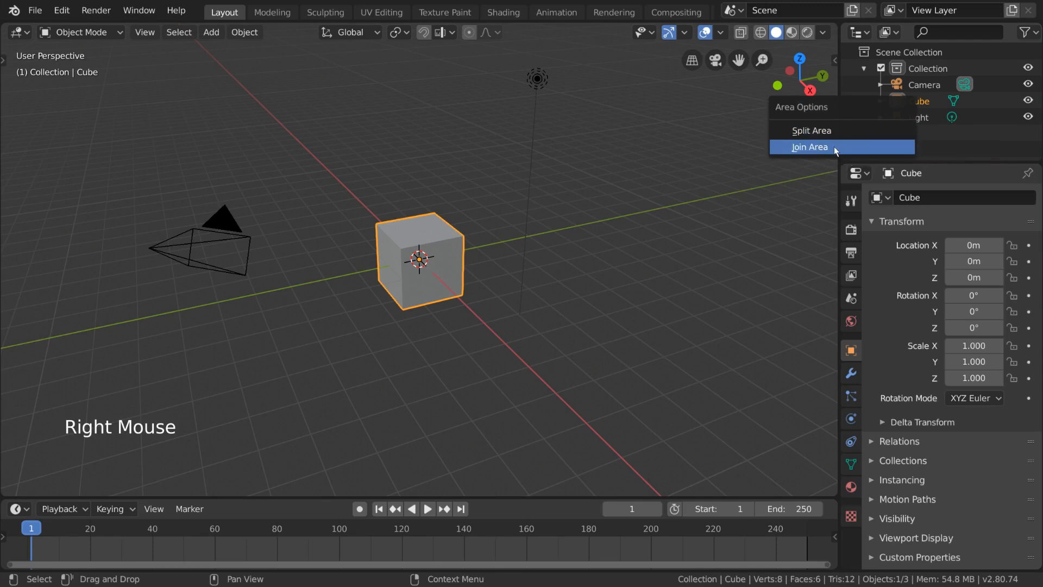
left_click(833, 130)
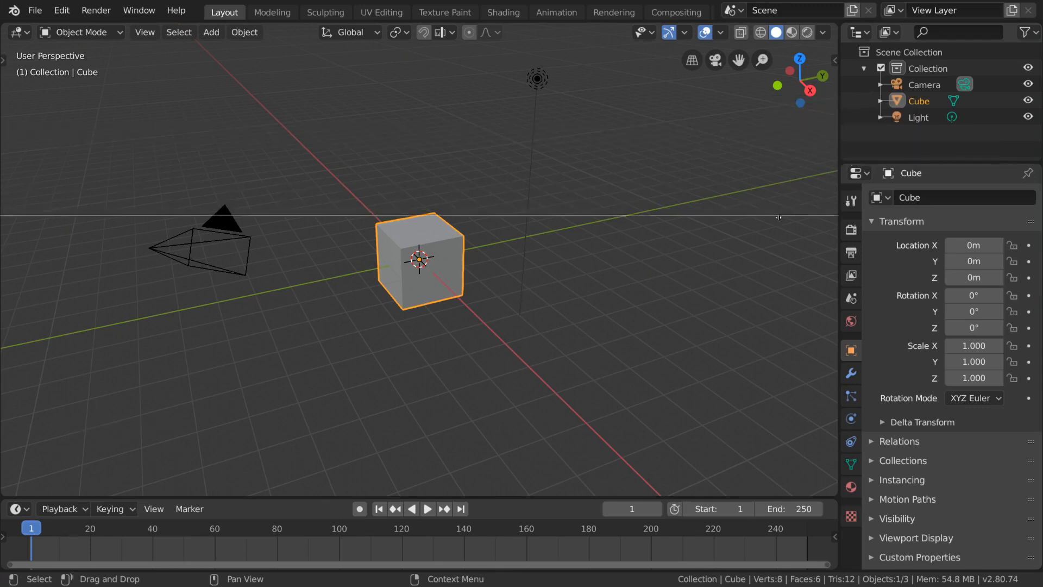
left_click(776, 287)
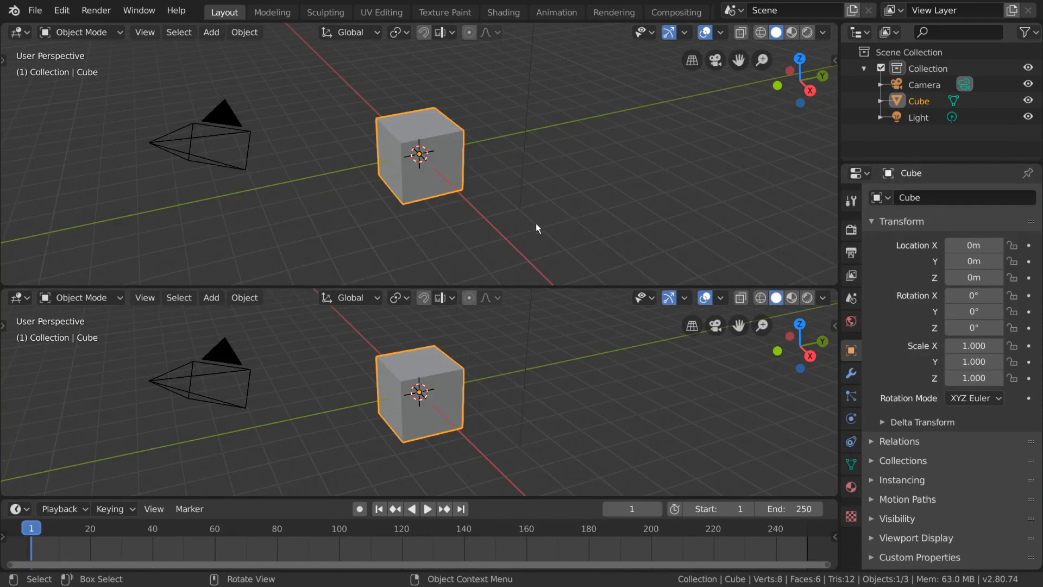
Join the two stacked 3D viewports into a single area.
right_click(293, 286)
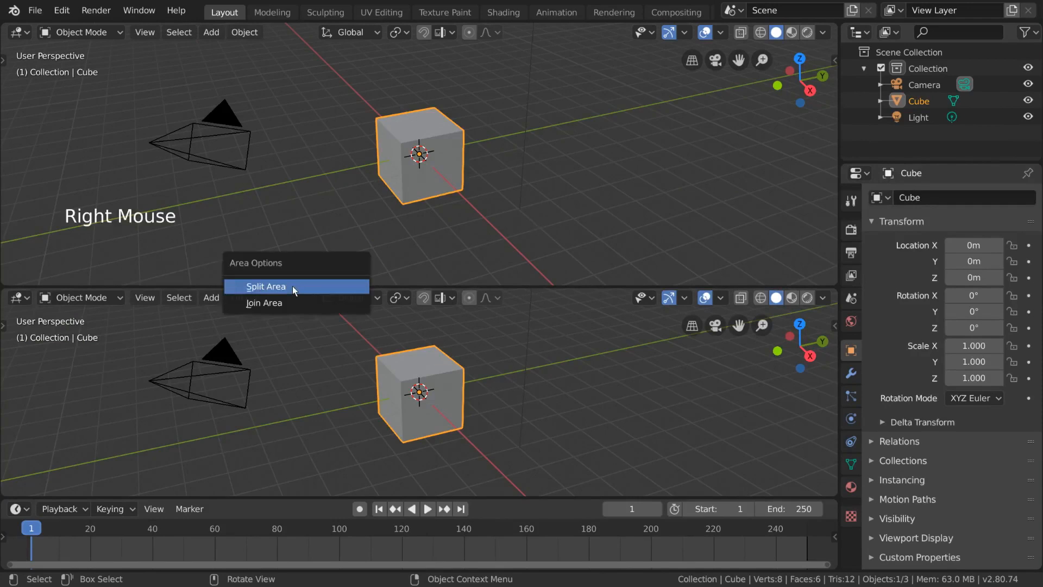
left_click(279, 302)
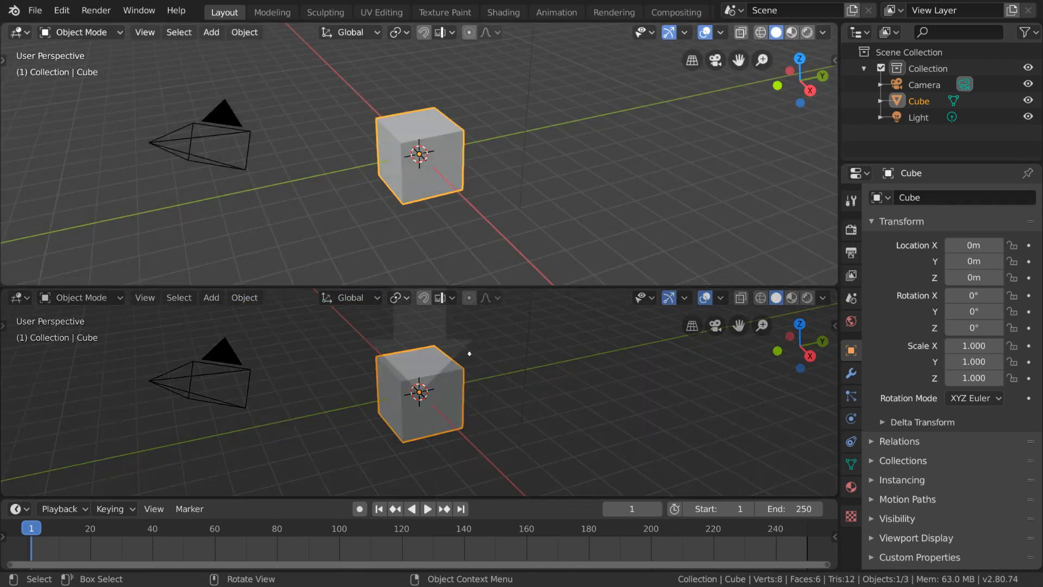
left_click(551, 347)
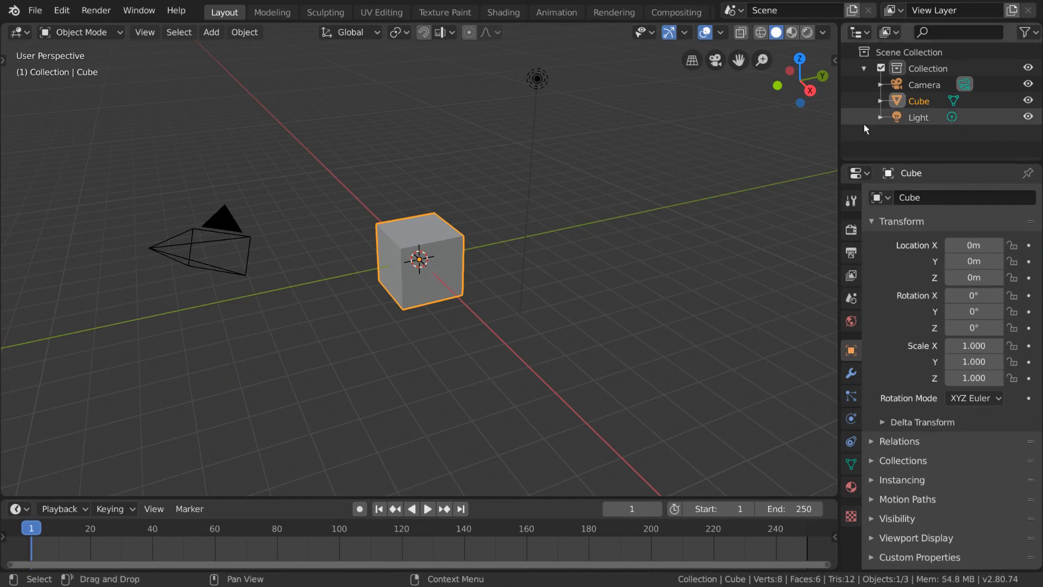
Maximize individual editors in turn, including the Outliner and the 3D viewport, restoring the full layout after each.
key("ctrl+space")
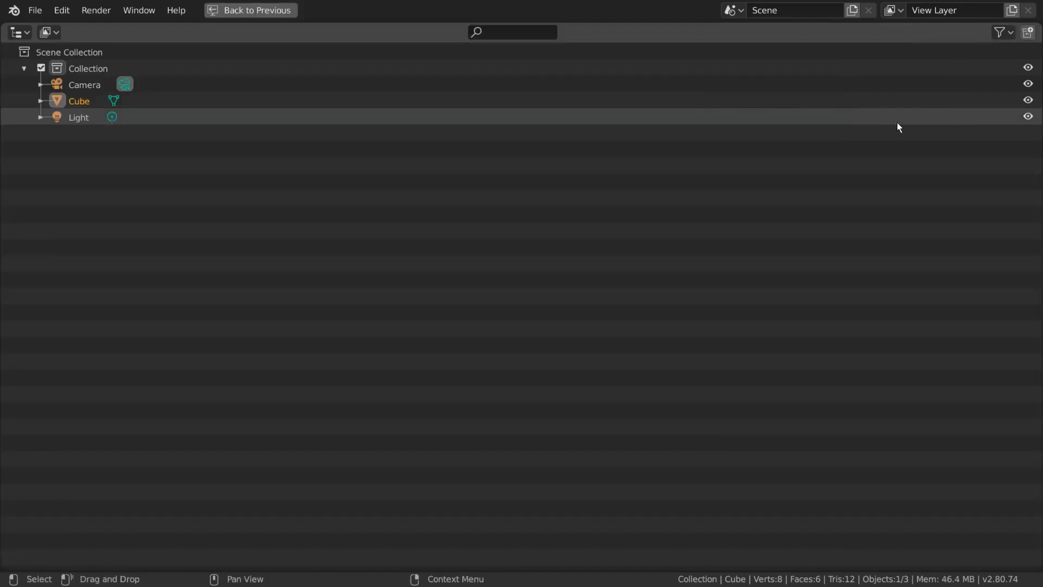
key("ctrl+space")
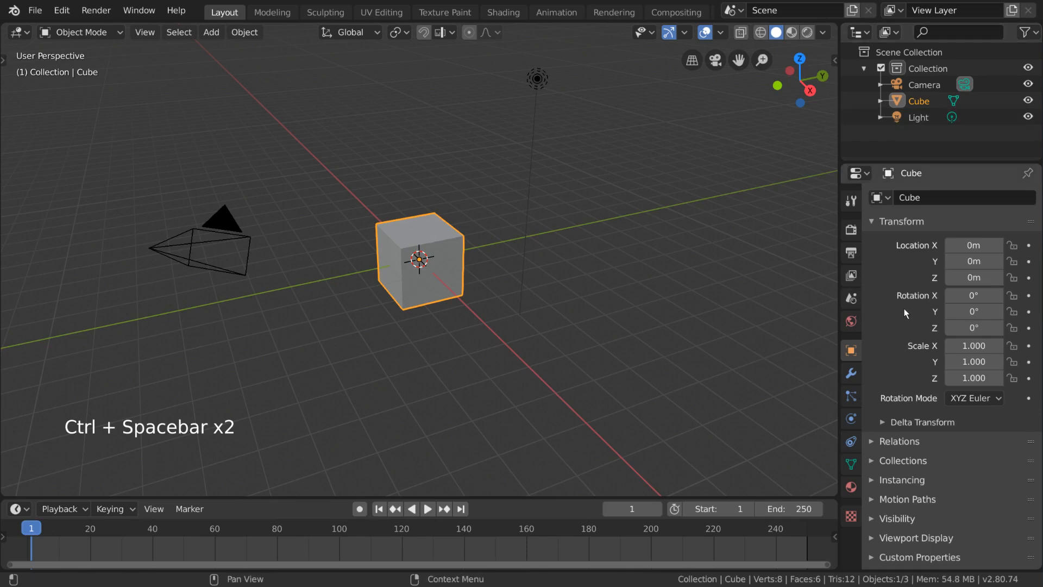
key("ctrl+space")
key("ctrl+space")
key("ctrl+space")
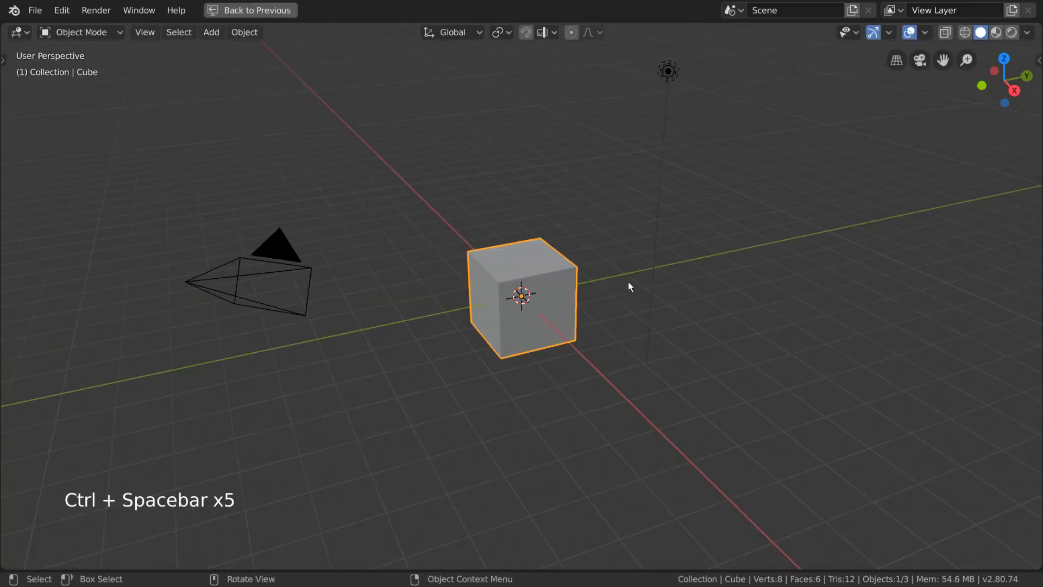
key("ctrl+space")
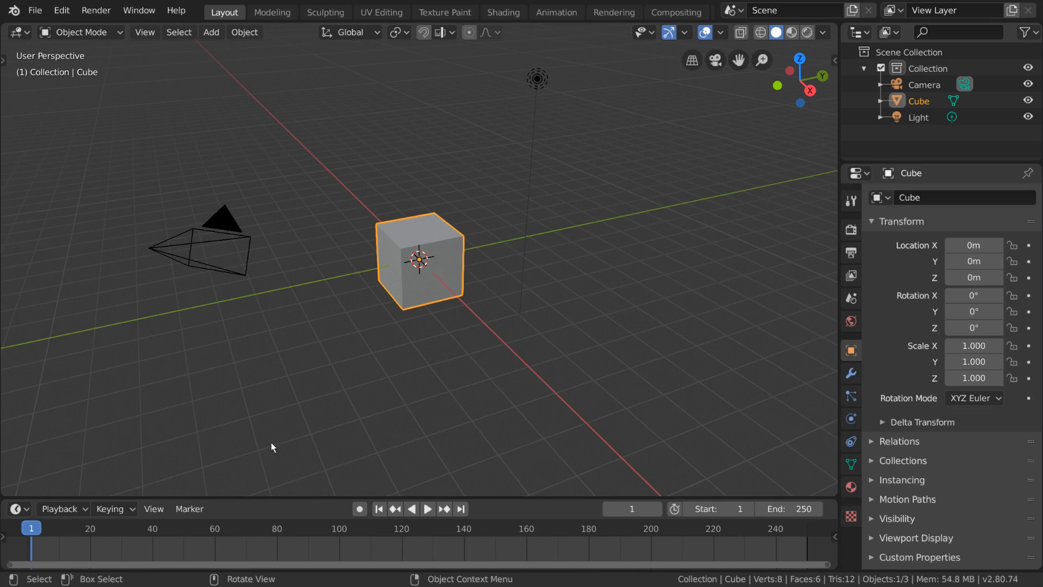
Look through the workspaces from Modeling to Compositing one after another.
left_click(261, 13)
left_click(329, 13)
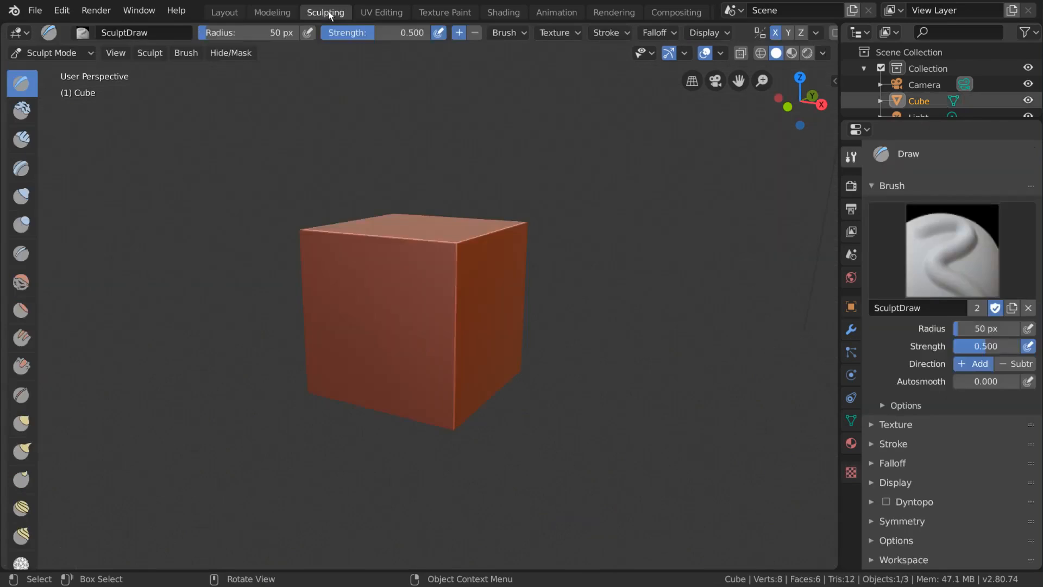
left_click(383, 13)
left_click(451, 14)
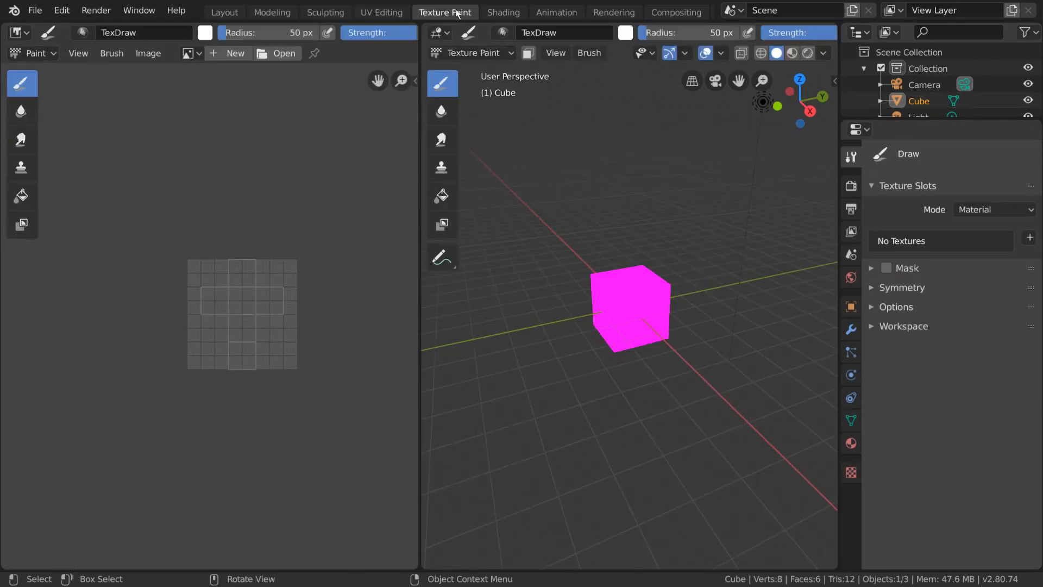
left_click(504, 13)
left_click(556, 12)
left_click(612, 13)
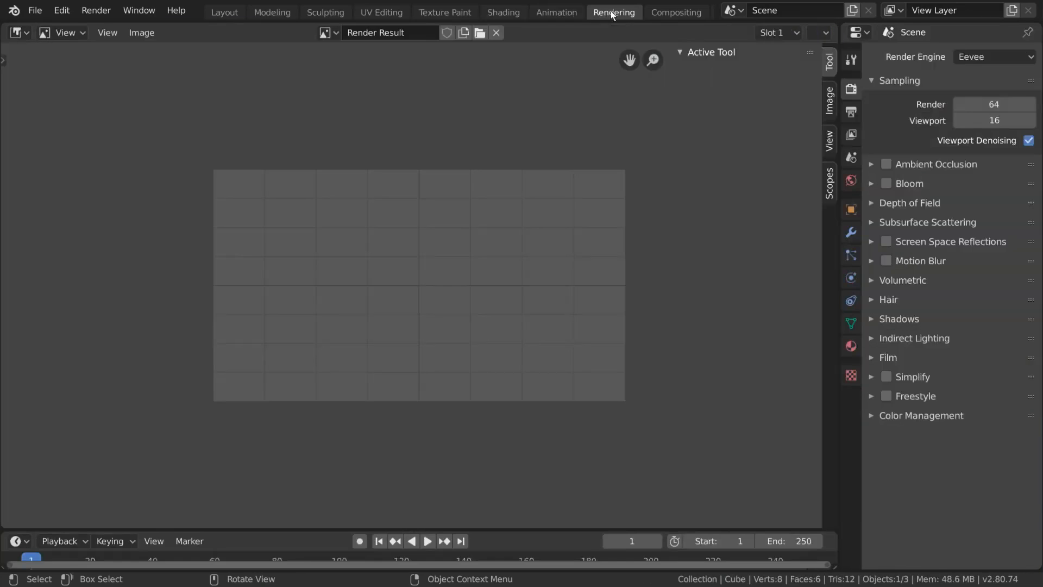
left_click(676, 13)
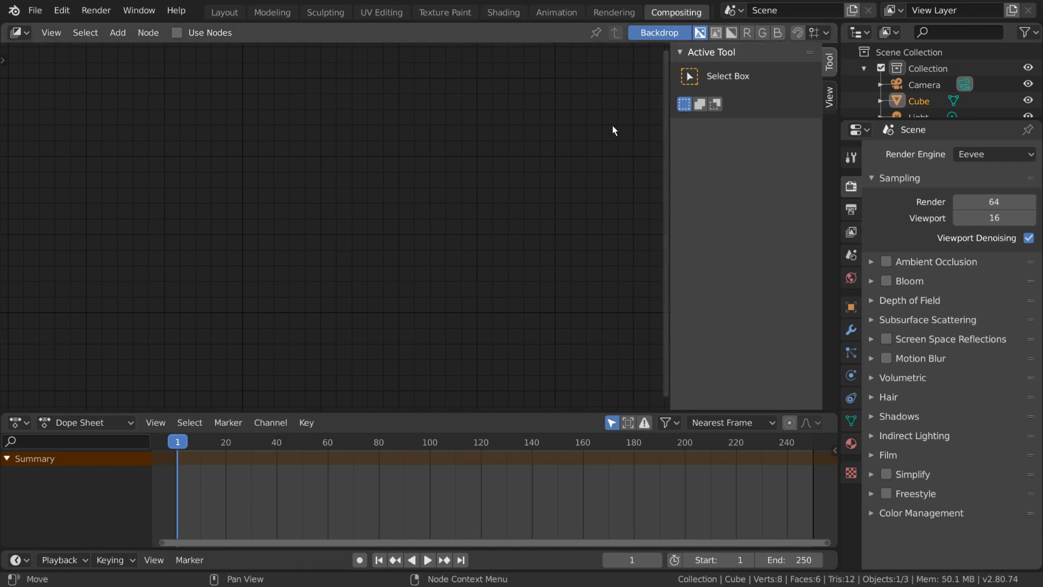
Cycle onward through the workspaces to Modeling and go back to the Layout workspace.
key("ctrl+Page_Down")
key("ctrl+Page_Down")
key("ctrl+Page_Down")
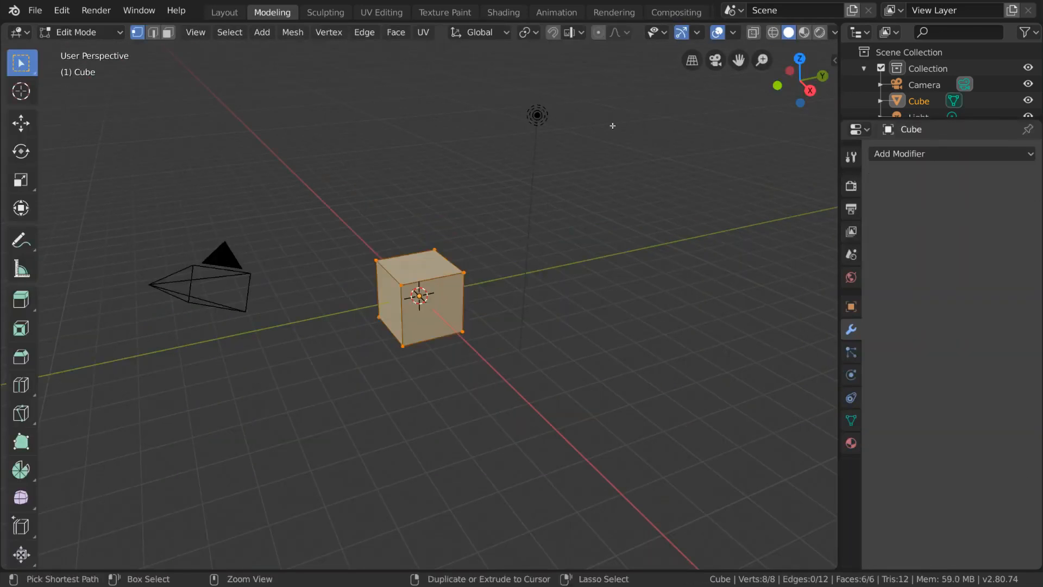
key("ctrl+Page_Up")
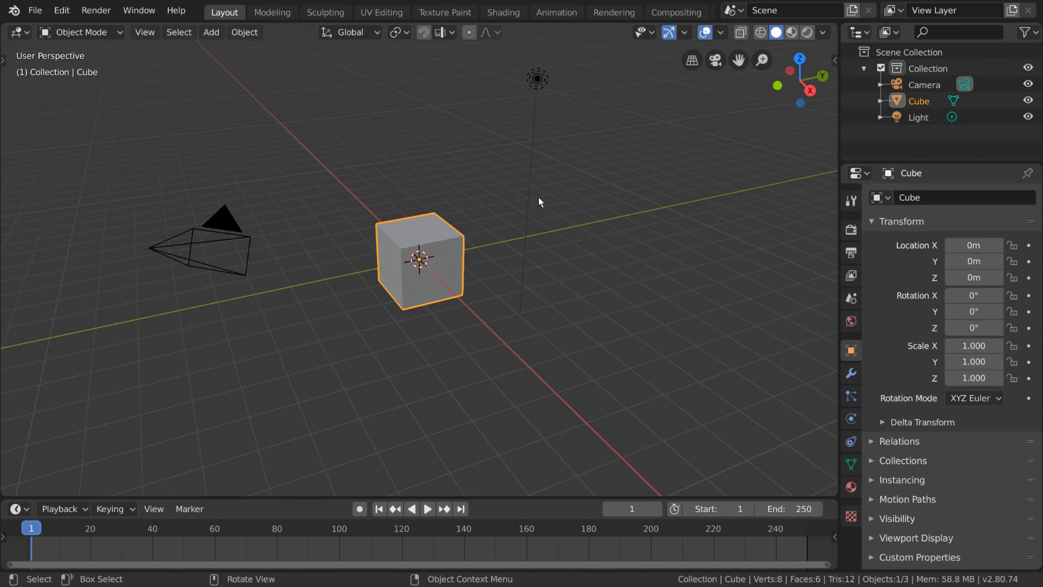
Select the light, the cube and the camera in turn, finishing with the cube selected.
left_click(533, 176)
left_click(458, 253)
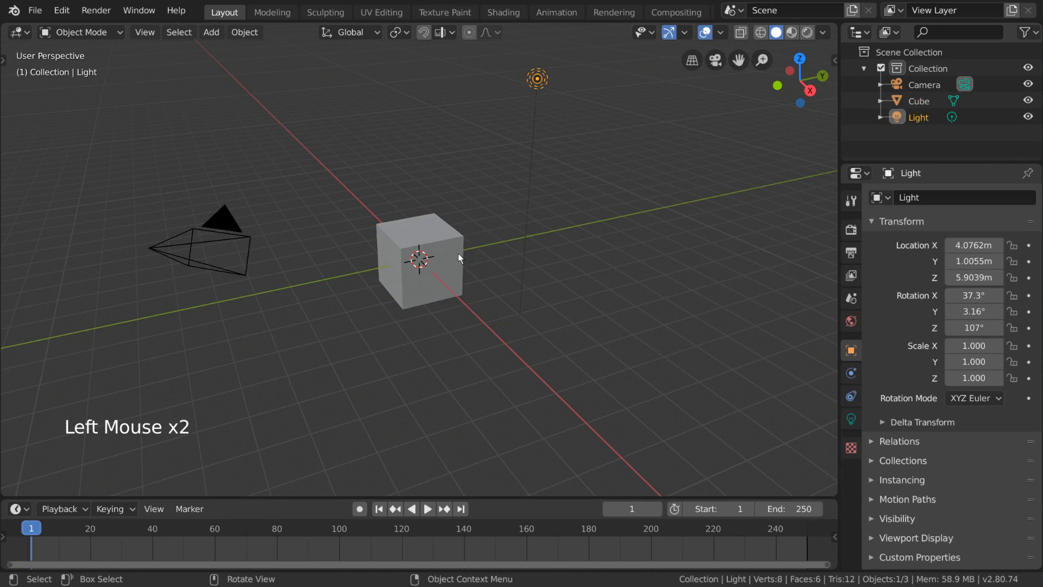
left_click(227, 223)
left_click(400, 235)
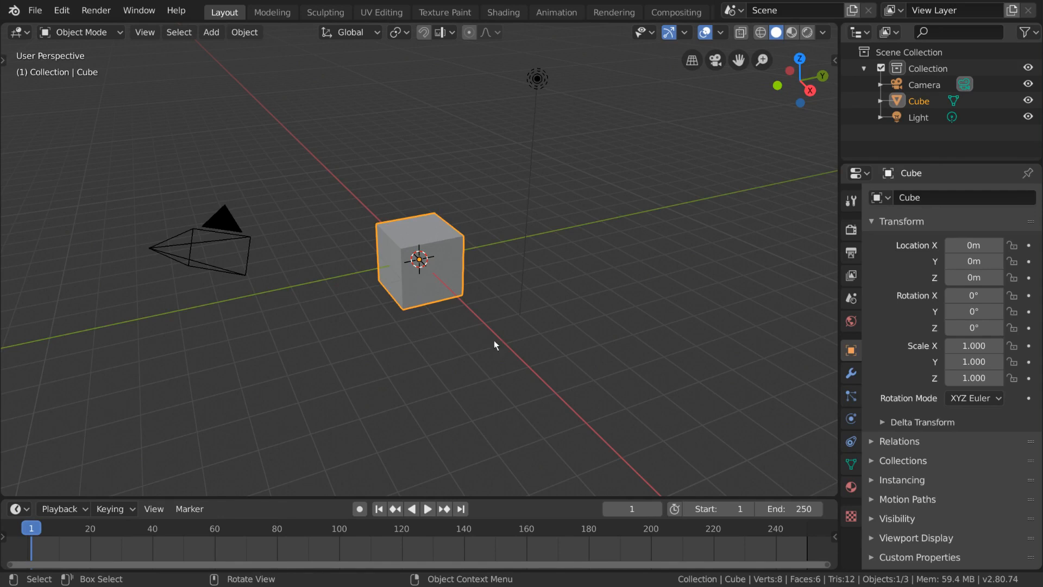
Toggle the 3D viewport's toolbar on and off, leaving it shown.
key("t")
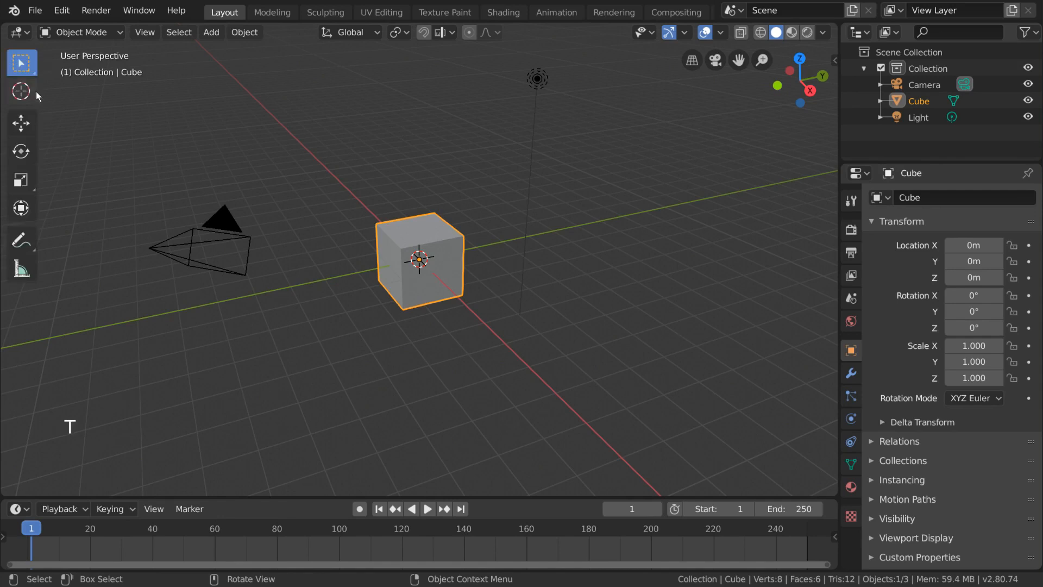
key("t")
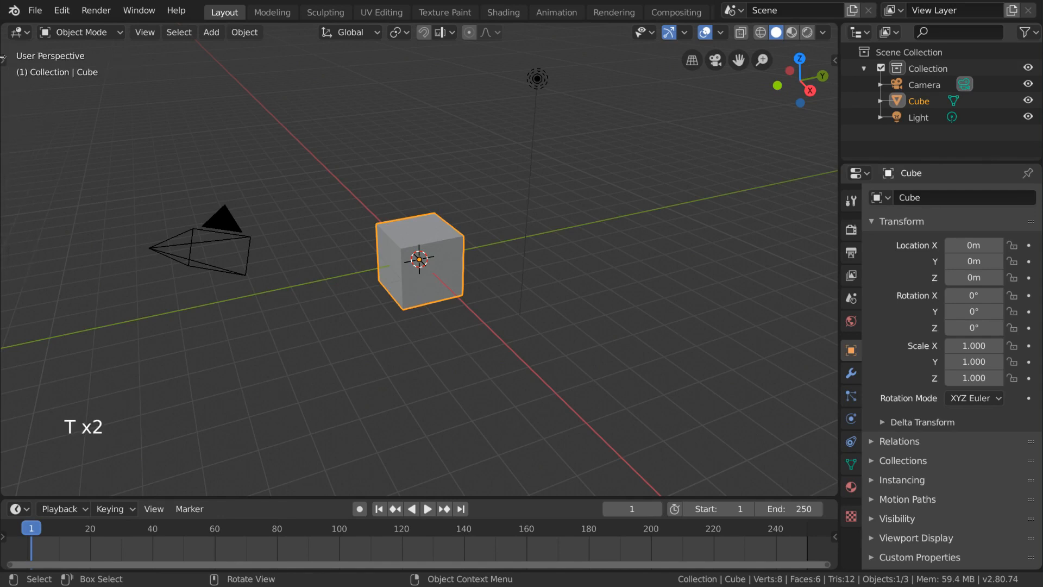
left_click(3, 58)
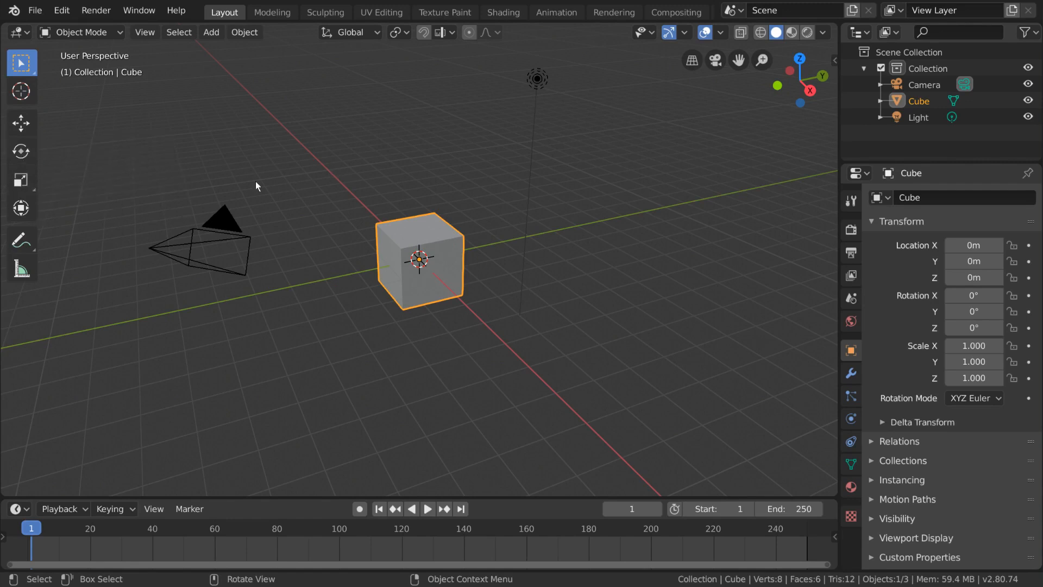
Bring up the pop-up tool list in the 3D viewport and activate the Scale tool.
key("shift+space")
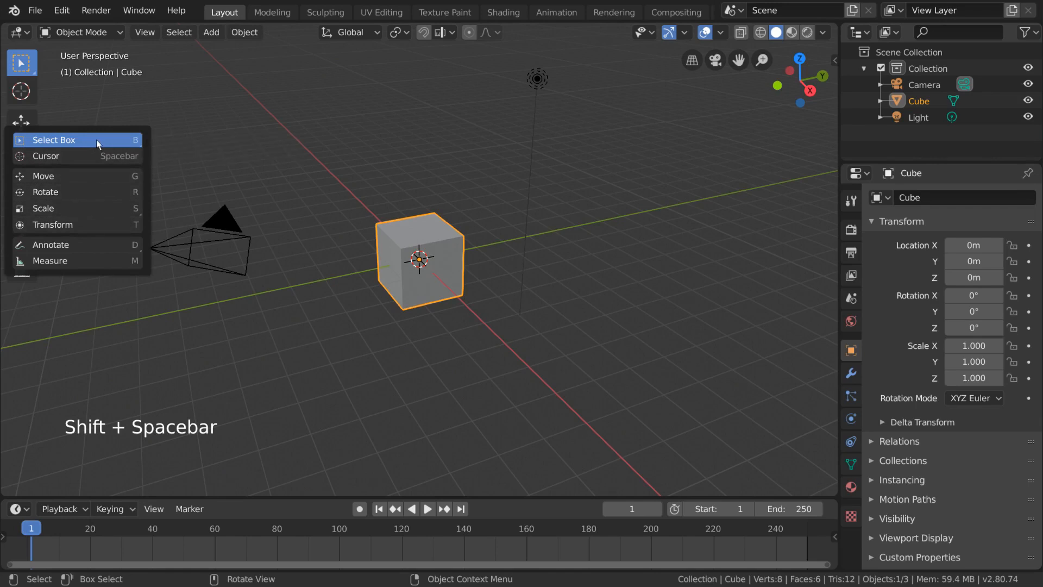
key("shift+space")
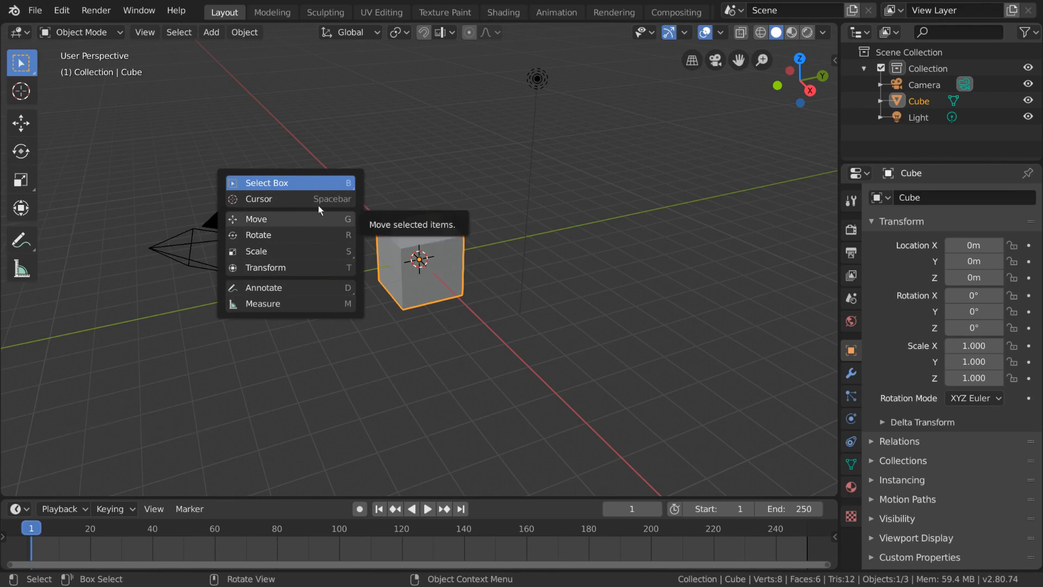
key("shift+space")
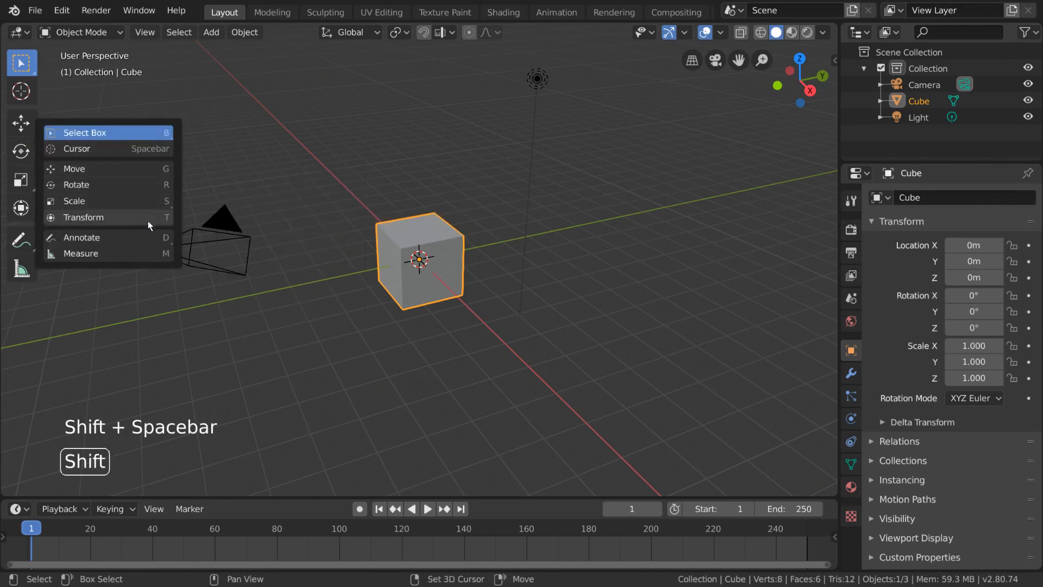
left_click(148, 202)
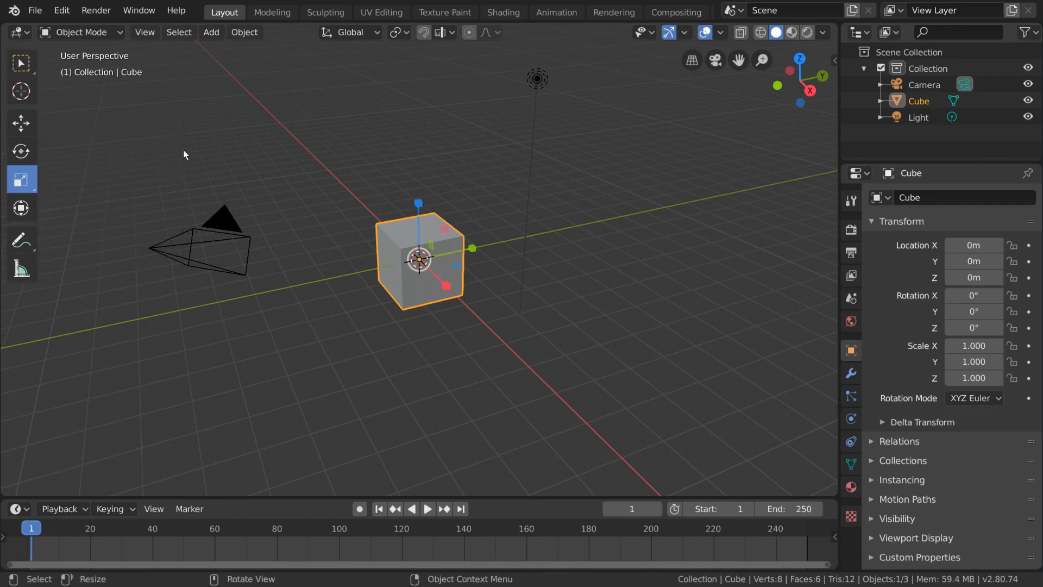
Alternate the active tool between Move and Scale using the pop-up tool list, ending on Move.
key("shift+space")
left_click(185, 115)
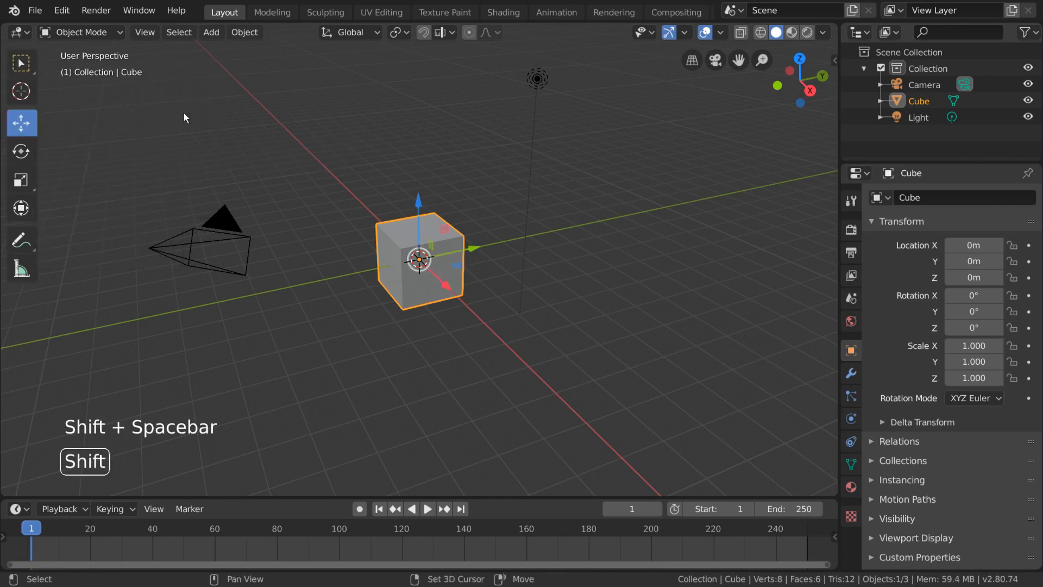
key("shift+space")
left_click(175, 145)
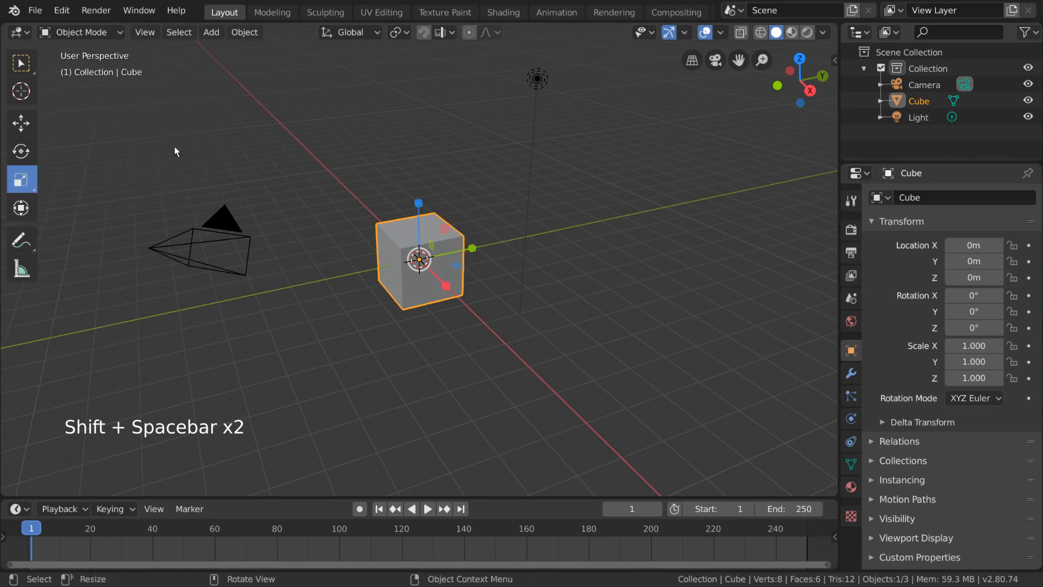
key("shift+space")
left_click(194, 130)
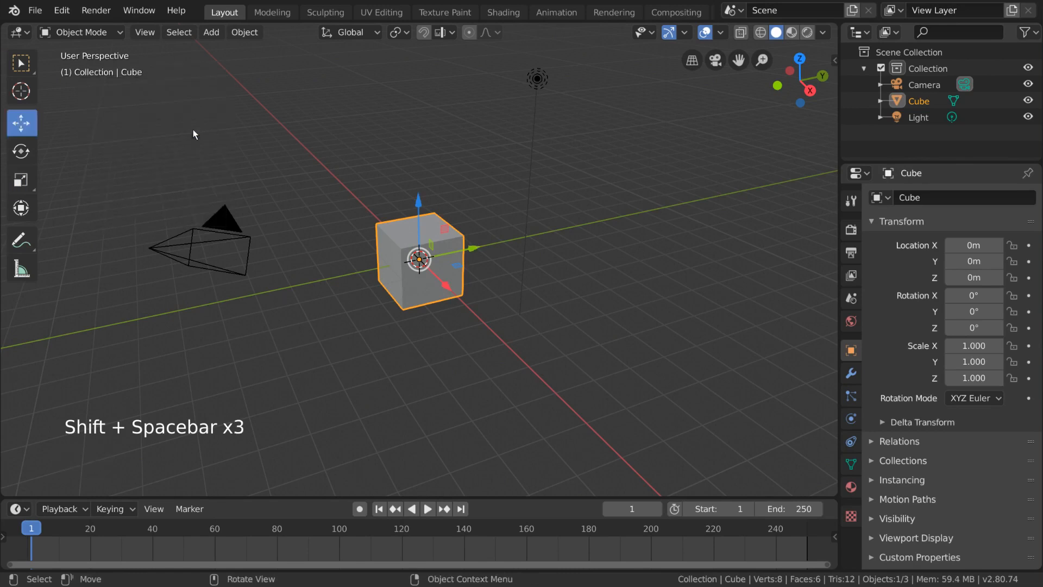
Show the 3D viewport's sidebar with the cube's transform properties.
key("n")
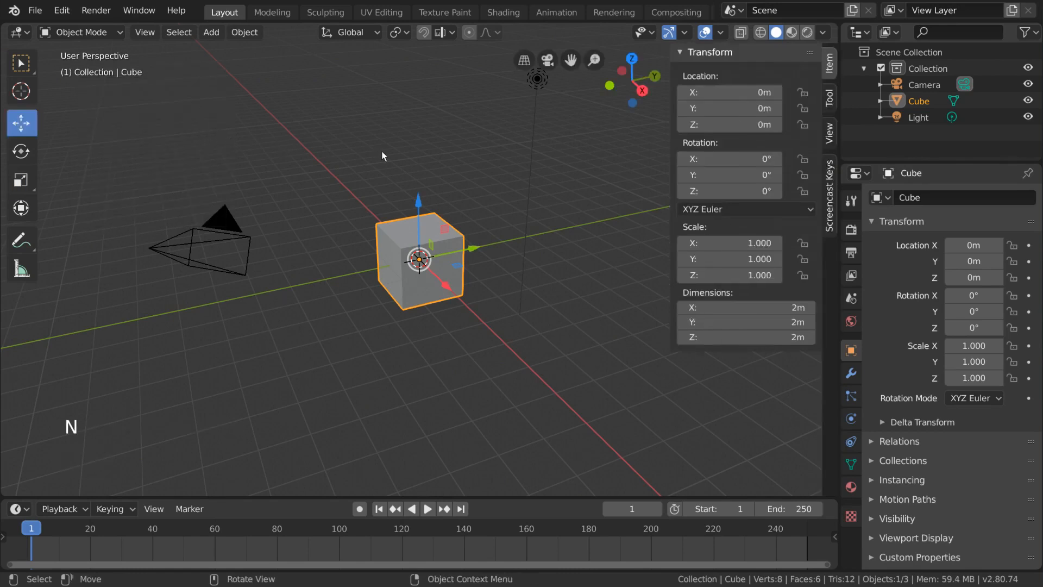
Hide and reopen the 3D viewport's sidebar, and look through its Tool and View settings.
key("n")
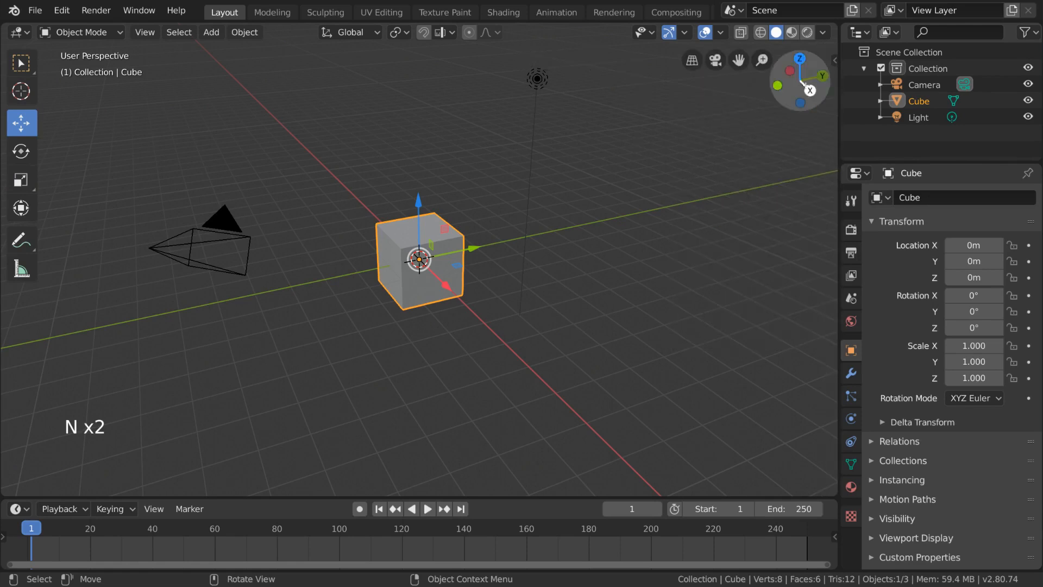
left_click(837, 59)
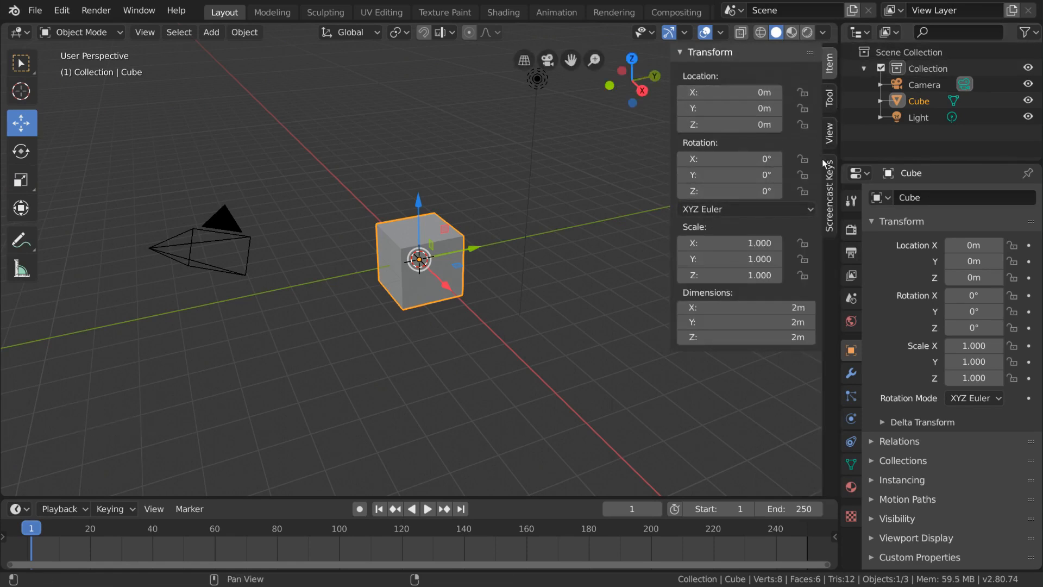
left_click(826, 98)
left_click(830, 133)
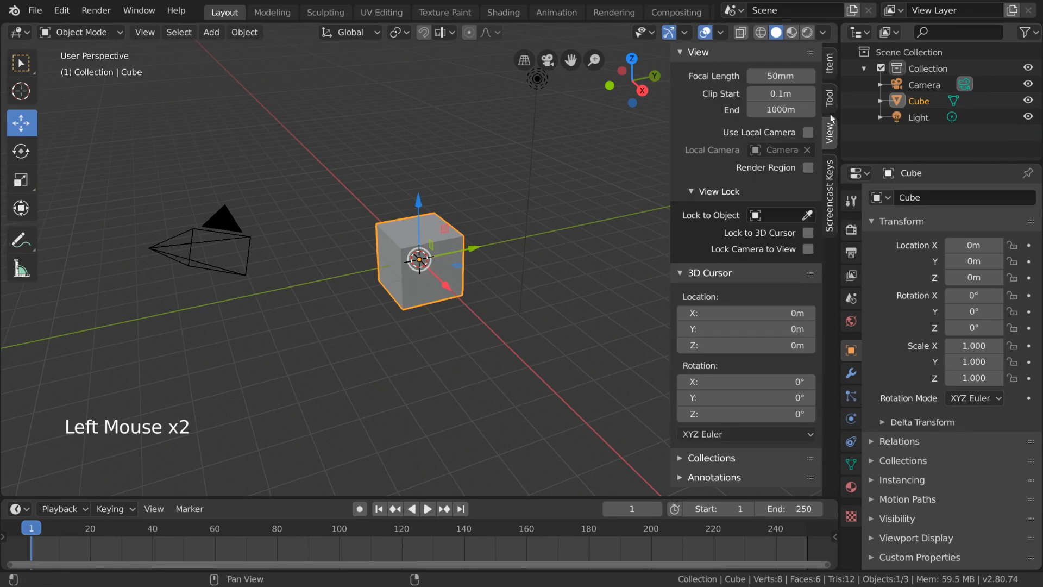
scroll(761, 166, "down", 3)
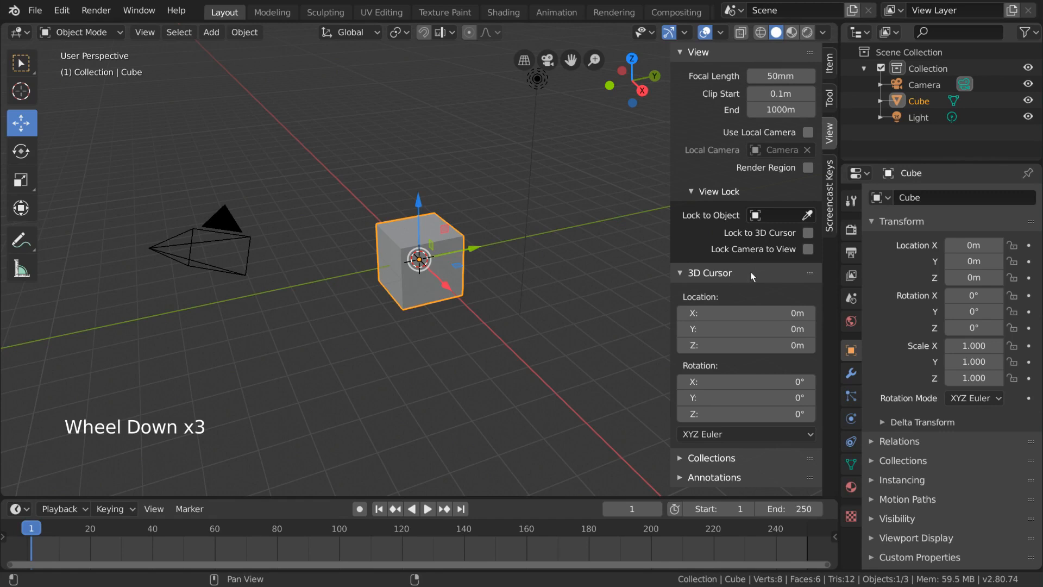
Move the 3D cursor to X 5.8 m and Y -3.9 m using its location values.
left_click_drag(755, 314, 803, 314)
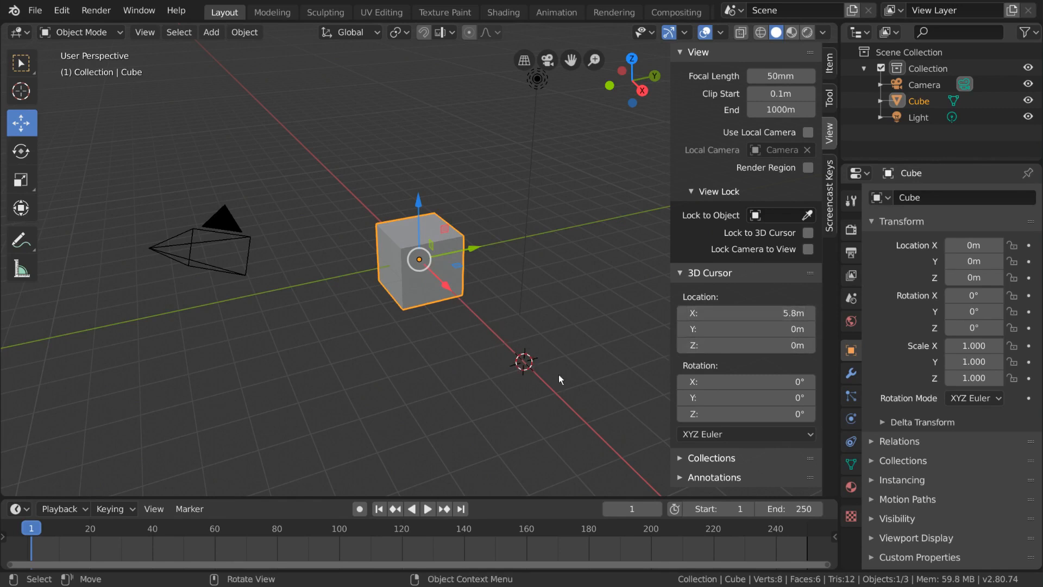
left_click(747, 329)
left_click_drag(744, 328, 707, 329)
Add a mesh cube at the 3D cursor and delete it again.
key("shift+a")
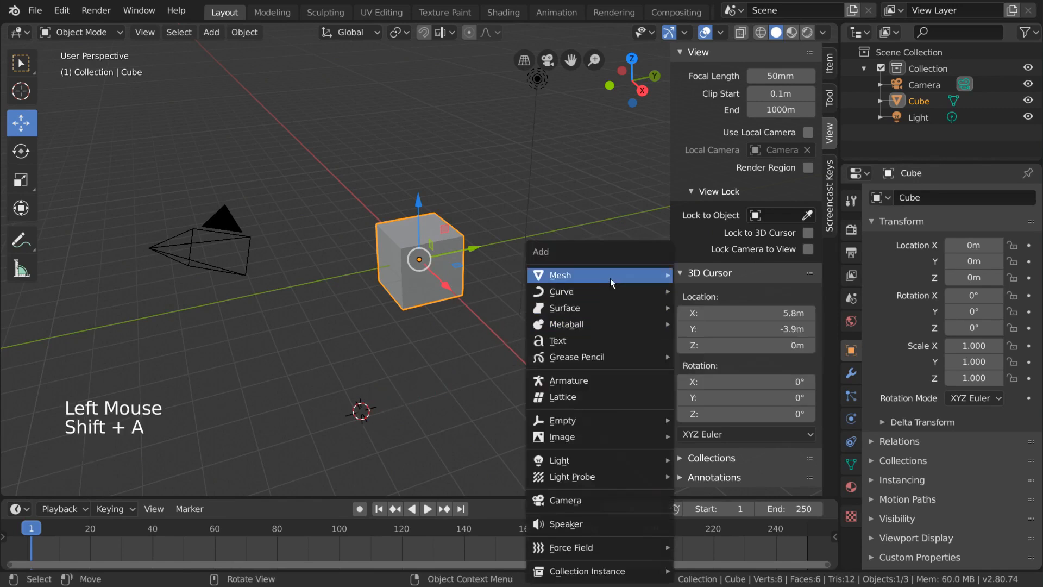
mouse_move(611, 277)
left_click(693, 288)
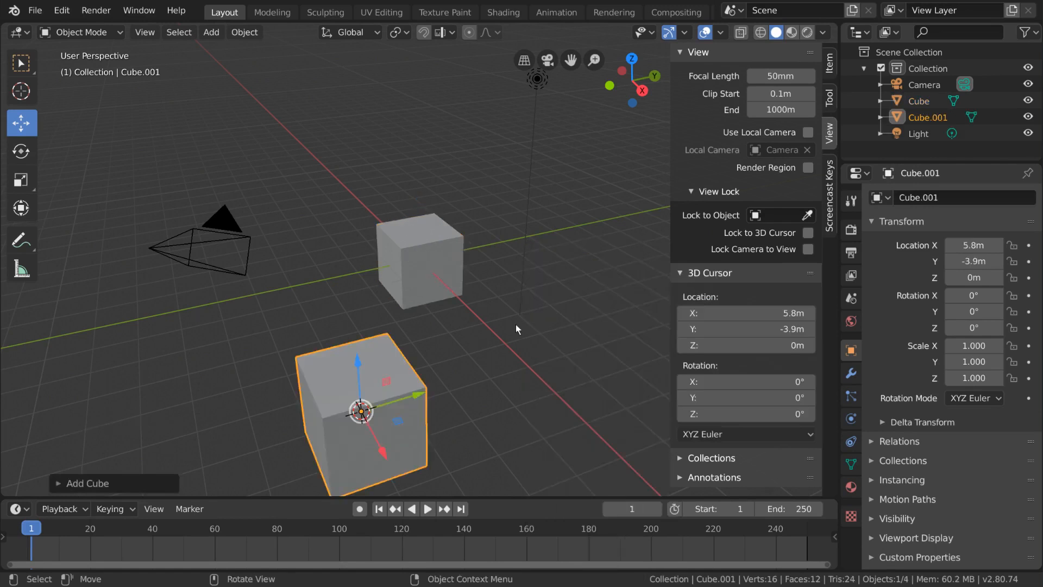
key("x")
left_click(531, 296)
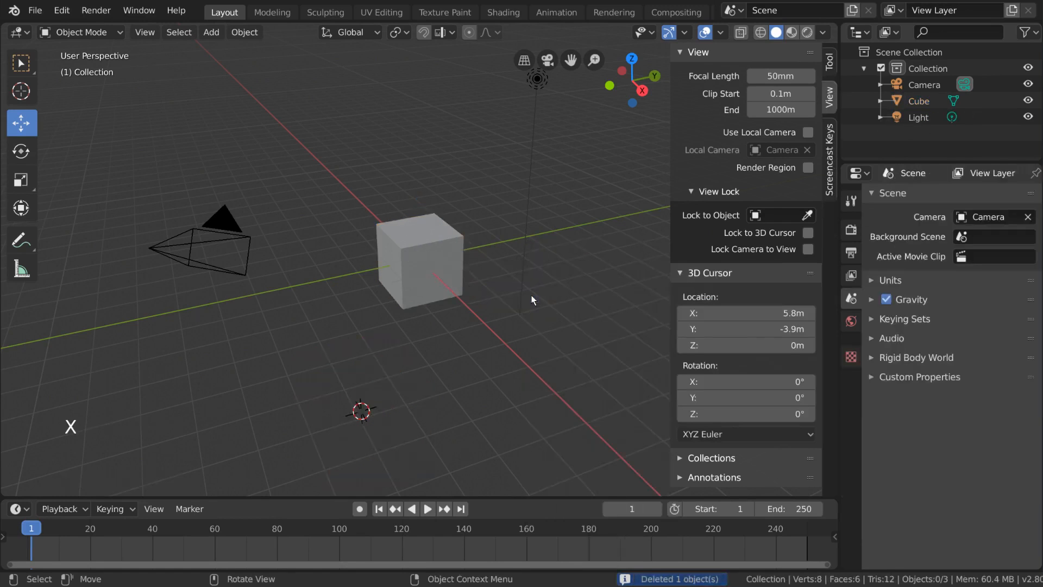
Place the 3D cursor freehand at two spots beside the cube, and snap it to the world origin.
right_click(302, 331, "shift")
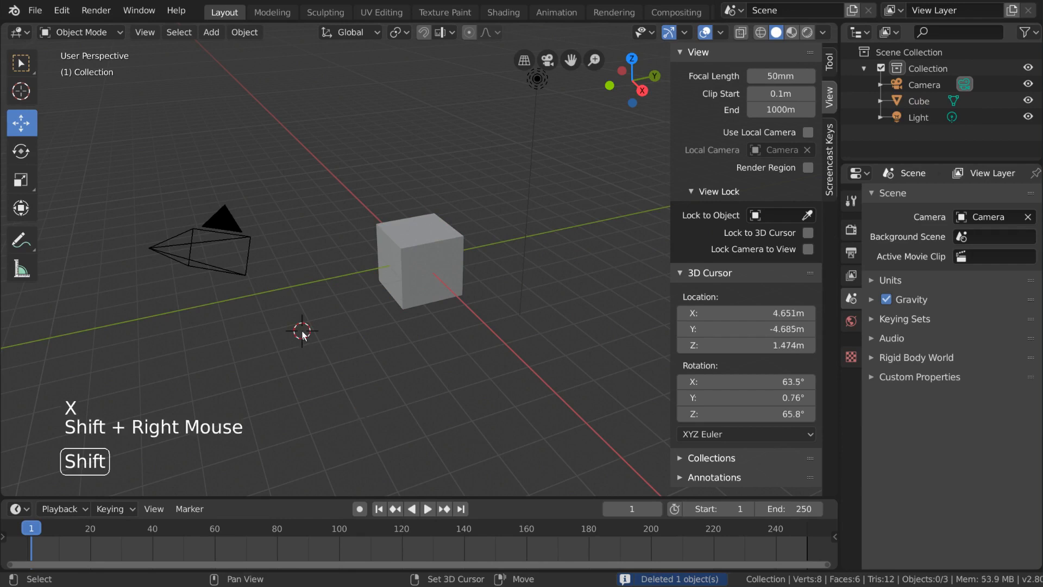
right_click(549, 298, "shift")
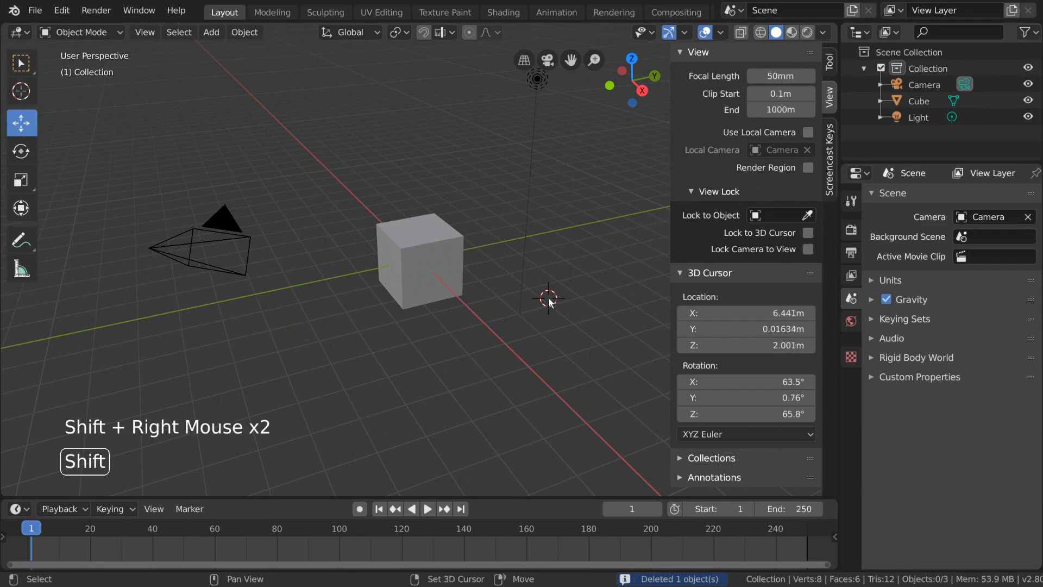
key("shift+s")
key("shift+s")
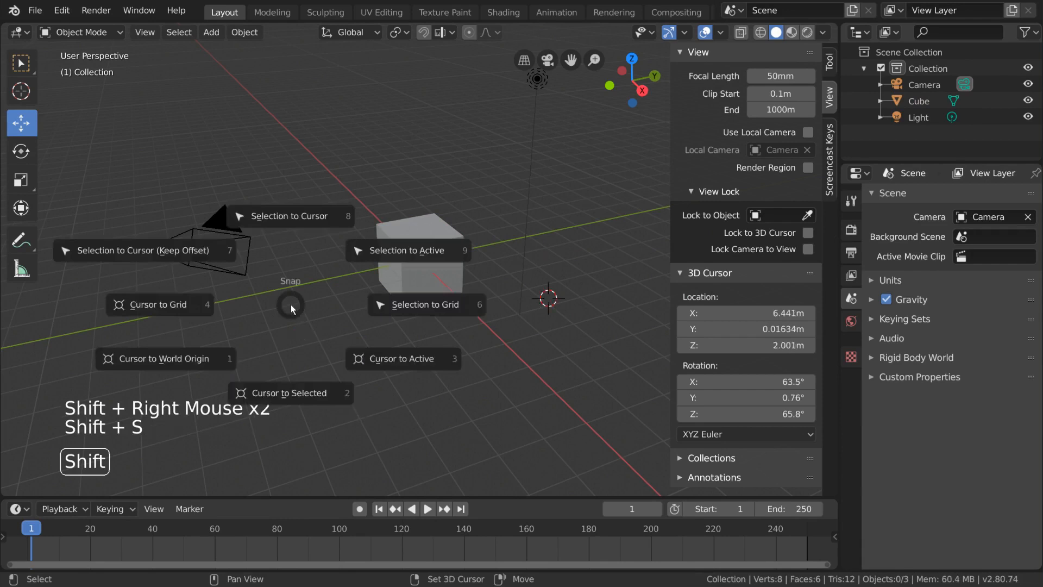
left_click(203, 359)
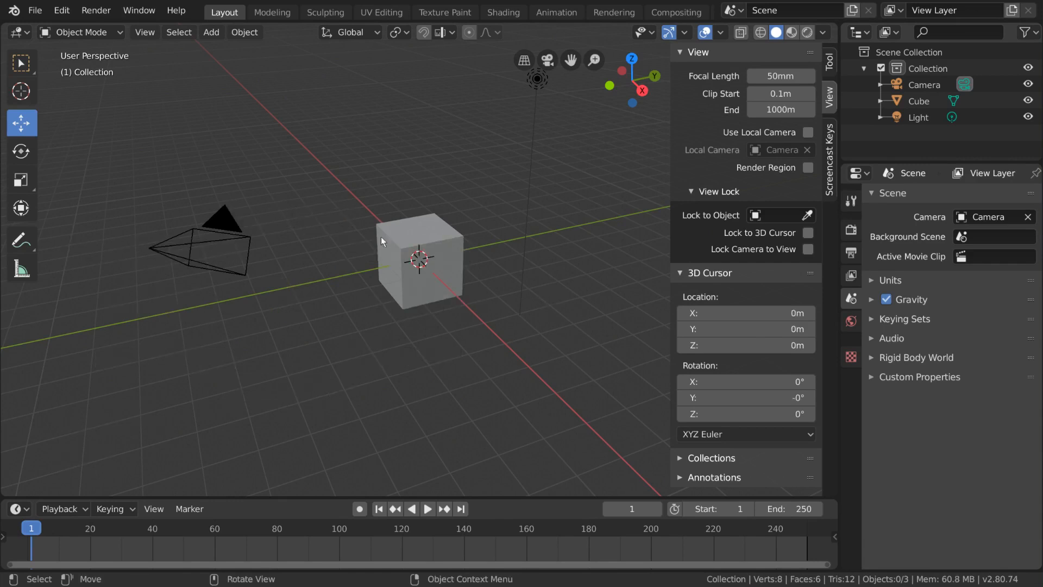
Shift the 3D cursor along Y with its location value, and set its Y location back to 0.
left_click_drag(747, 329, 793, 328)
double_click(690, 323)
type("0")
key("Return")
Hide the 3D viewport's sidebar and toolbar.
key("n")
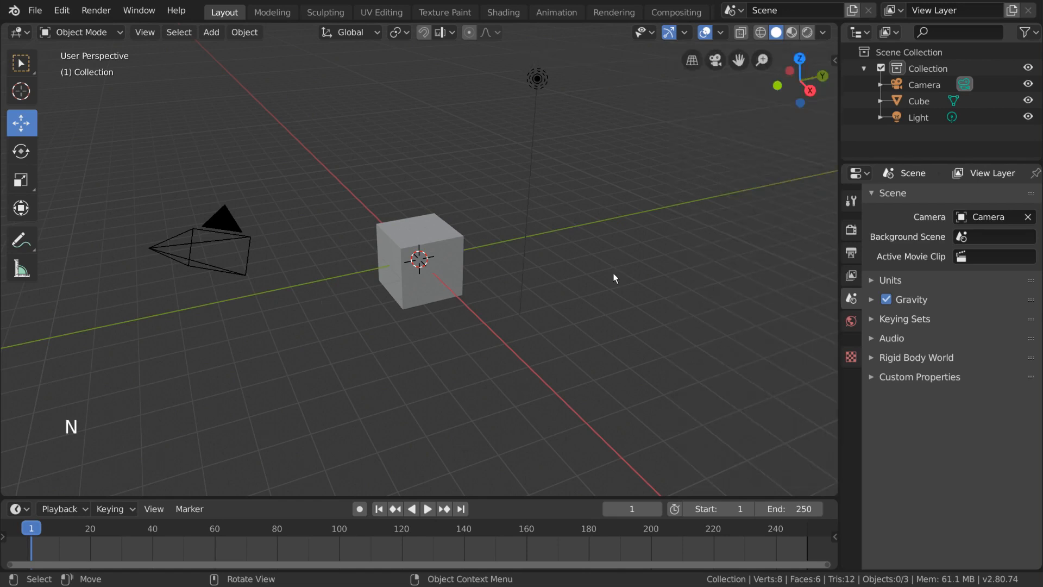
key("t")
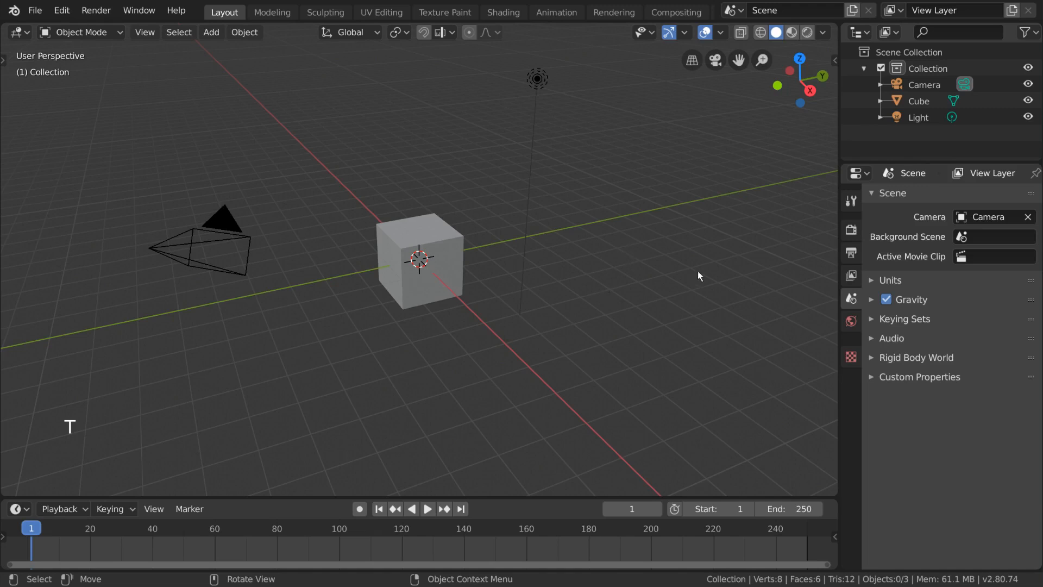
Switch the viewport shading to Wireframe and back to Solid using the shading pie menu.
key("z")
left_click(564, 288)
key("z")
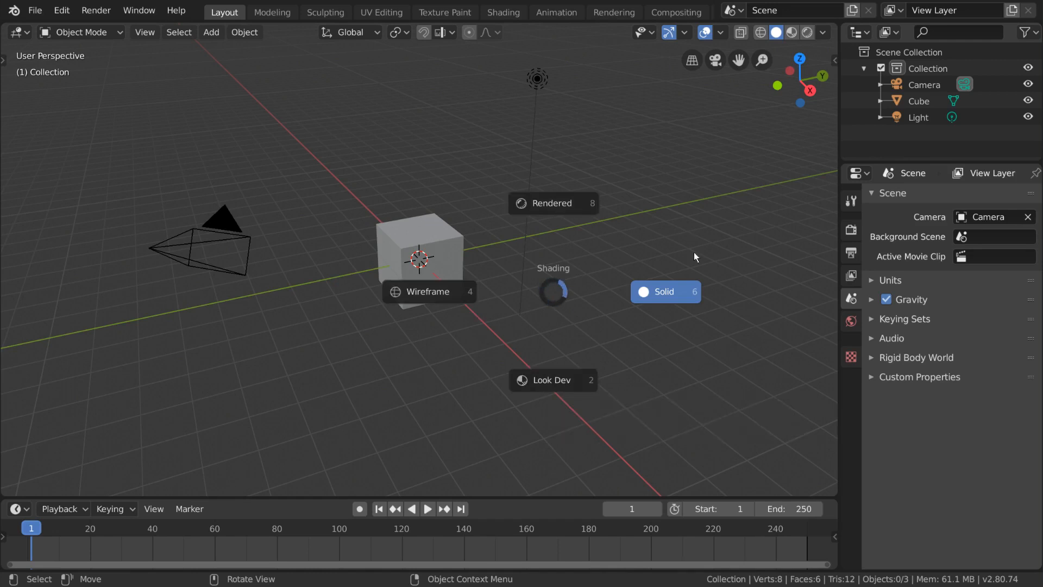
left_click(434, 298)
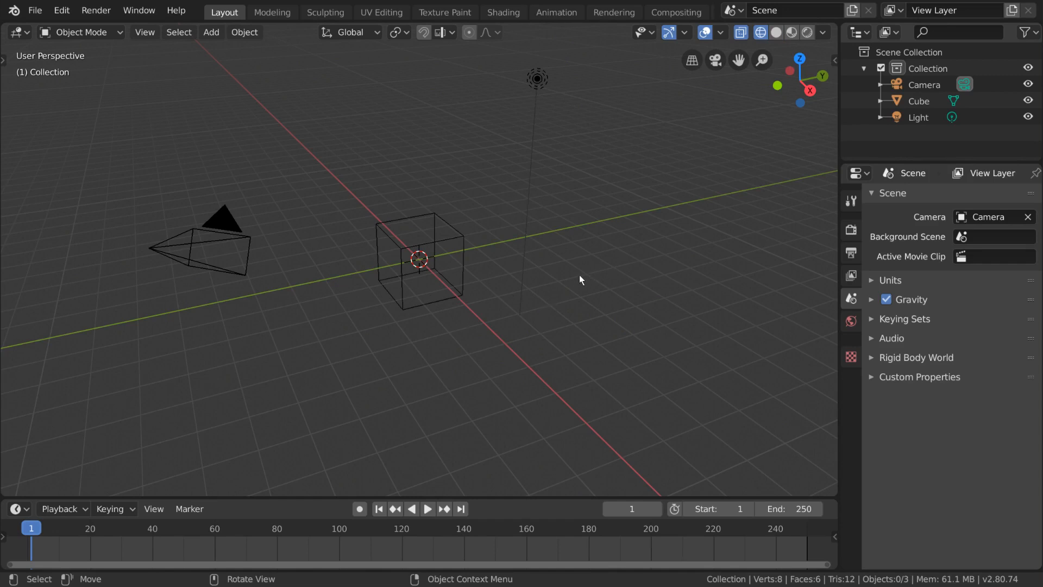
key("z")
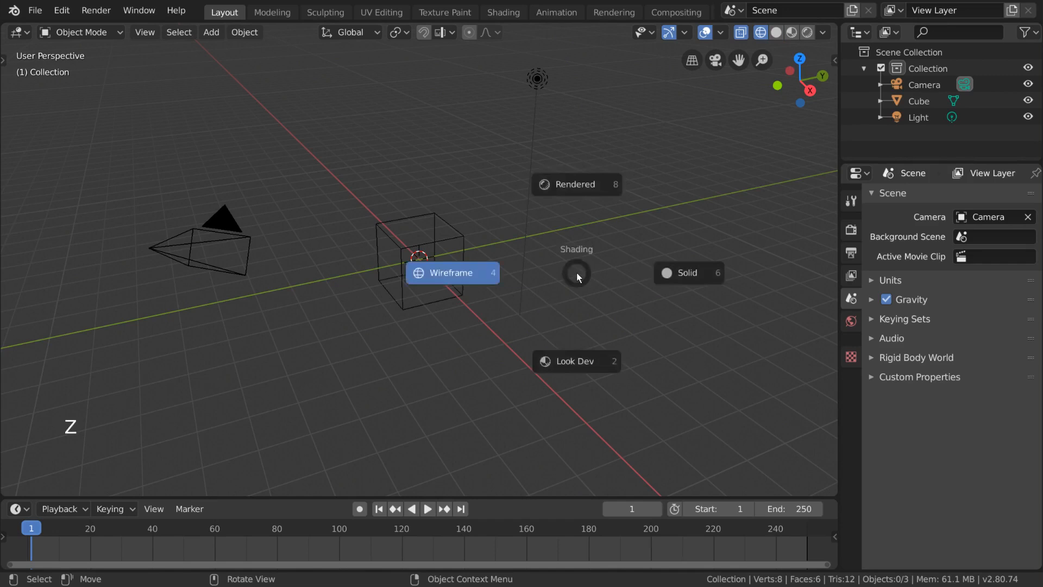
key("z")
left_click(696, 272)
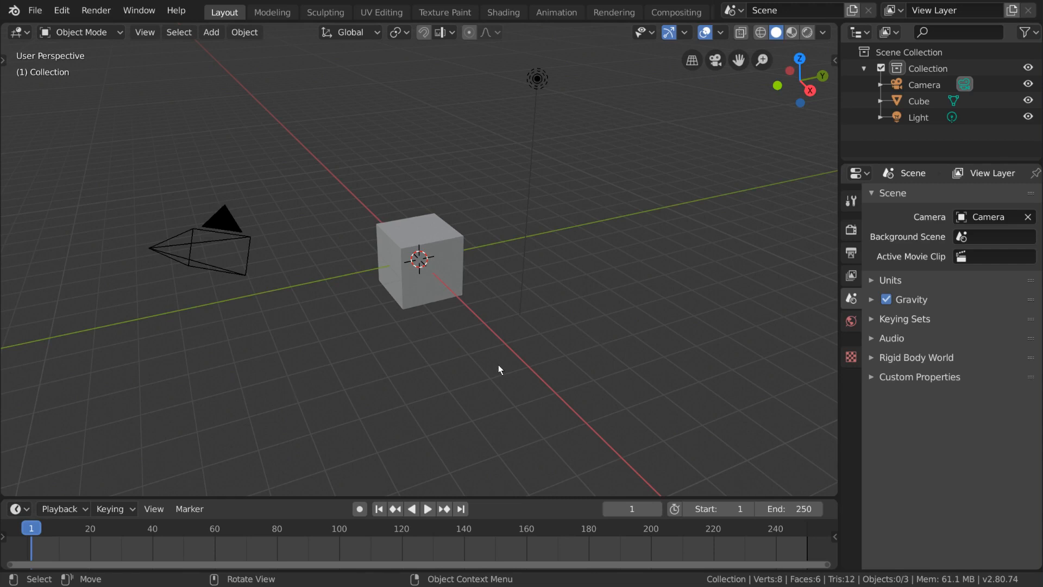
key("z")
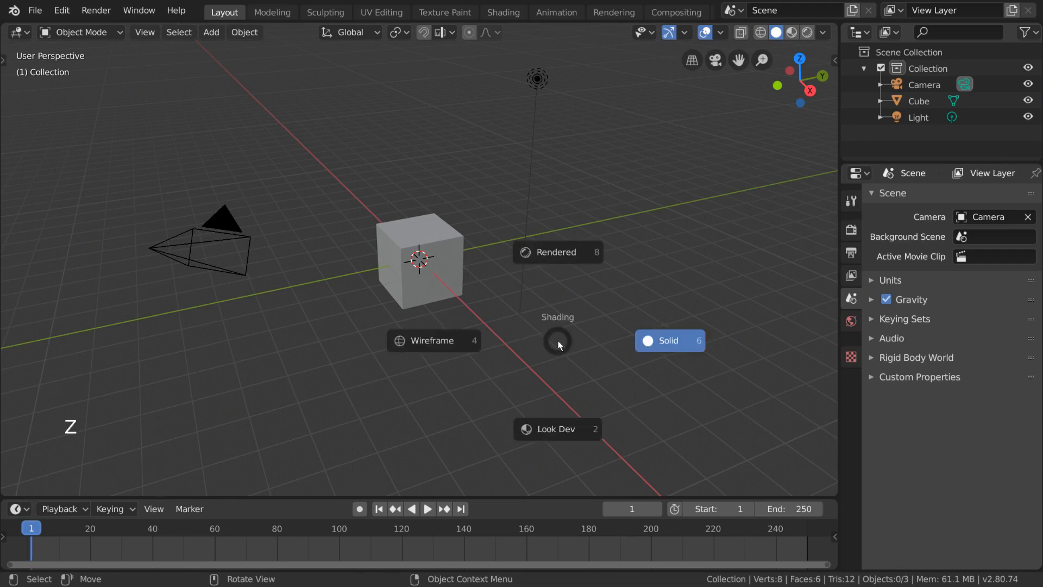
key("shift+s")
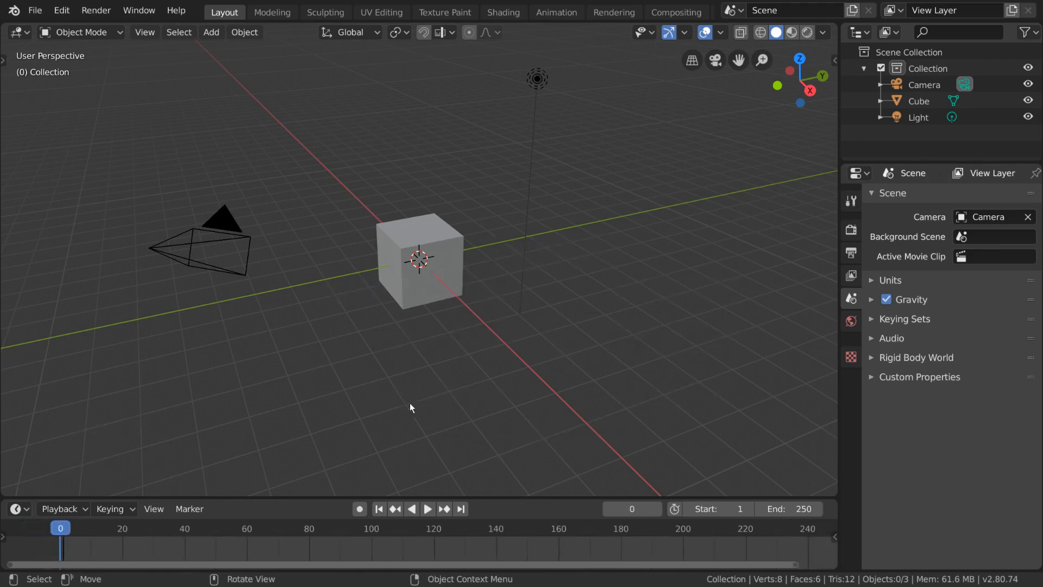
Play the animation briefly, stop it, and return the playhead to frame 0.
left_click(429, 511)
left_click(415, 513)
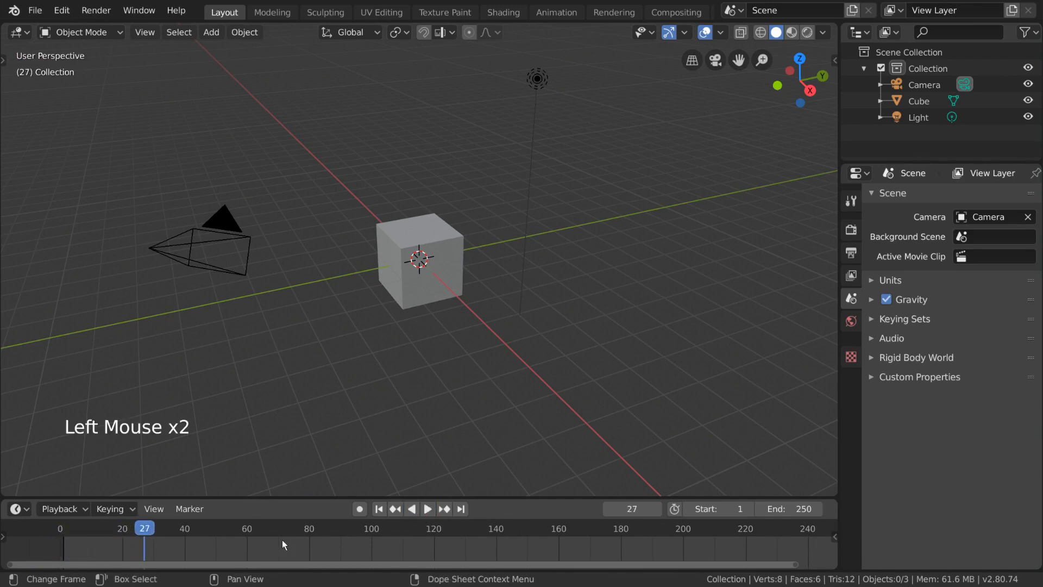
left_click(51, 528)
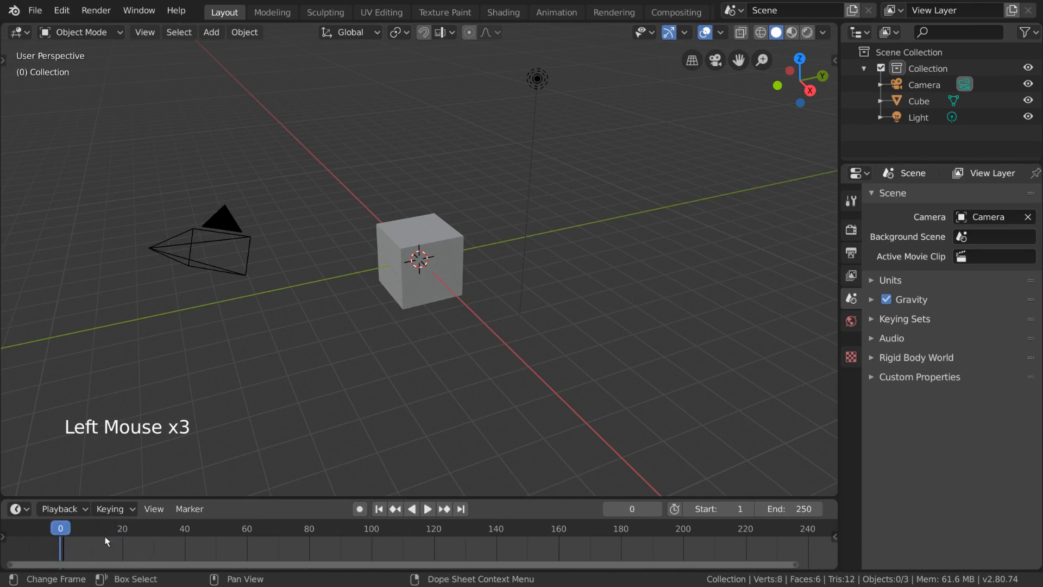
Zoom and pan through the timeline to examine its frame range and its start and end frame settings.
scroll(163, 540, "down", 6)
scroll(242, 538, "up", 2)
scroll(242, 538, "up", 3)
scroll(242, 538, "down", 4)
scroll(242, 538, "up", 5)
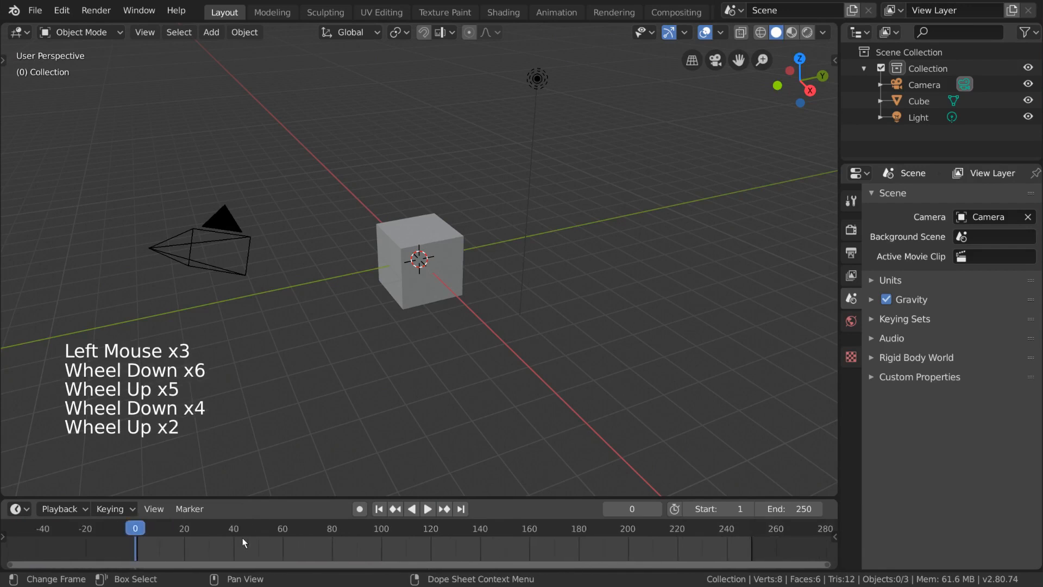
middle_click_drag(242, 538, 405, 540)
mouse_move(711, 504)
left_mouse_down()
mouse_move(807, 503)
mouse_move(710, 504)
left_mouse_up()
mouse_move(789, 505)
left_mouse_down()
mouse_move(754, 505)
mouse_move(769, 506)
left_mouse_up()
key("i")
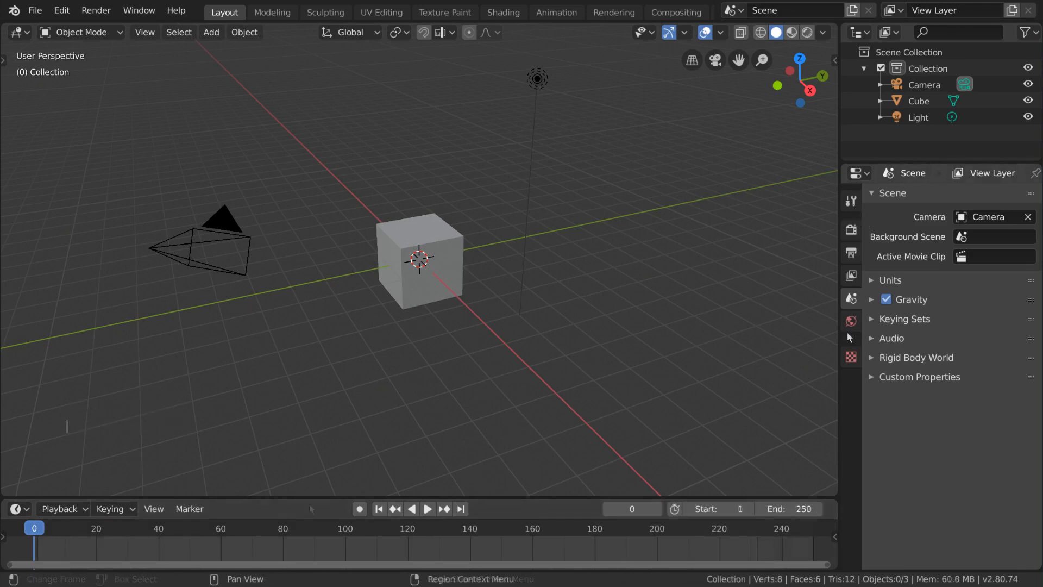
Show the Scene properties, select the cube, and display the active tool settings in the Properties editor.
left_click(852, 300)
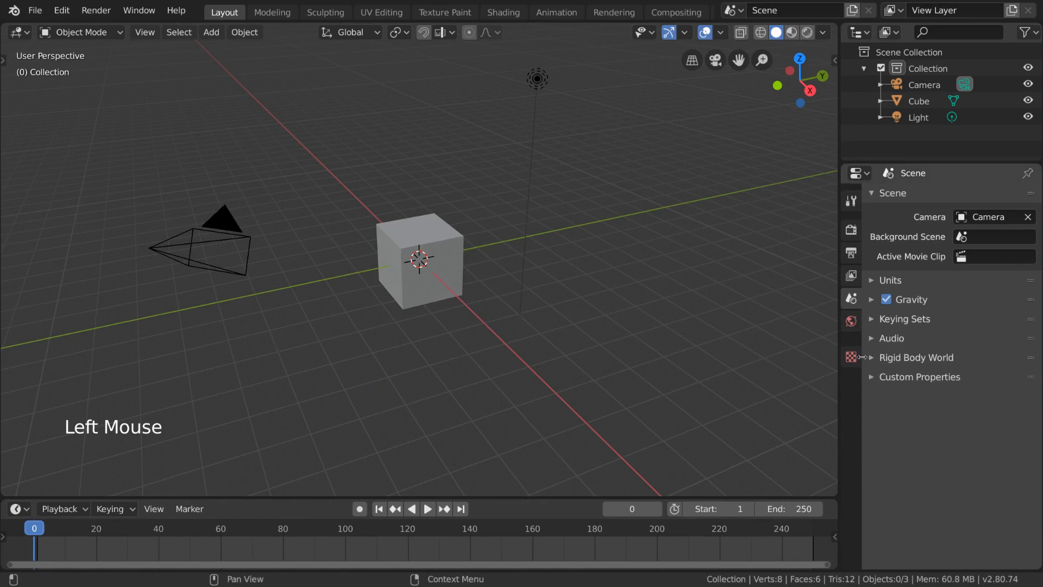
left_click(451, 242)
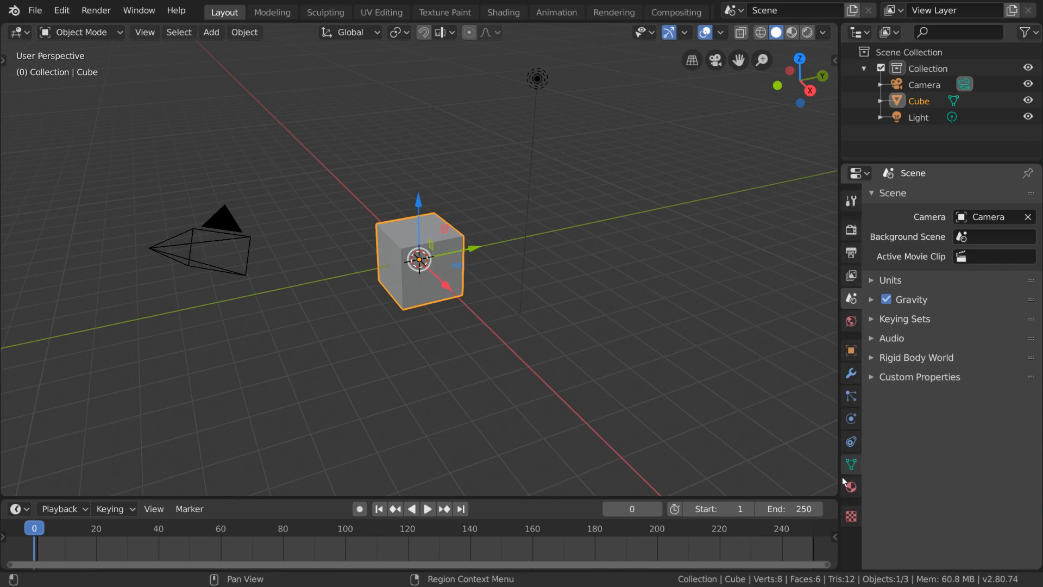
left_click(846, 199)
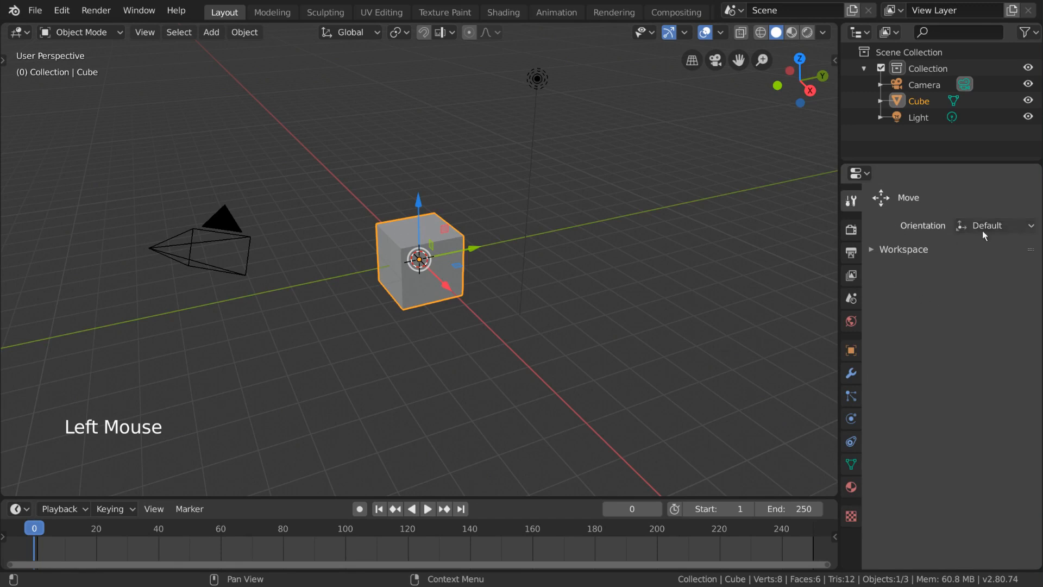
Bring back the viewport toolbar, activate the Select Box tool, and hide the toolbar again.
key("t")
left_click(20, 63)
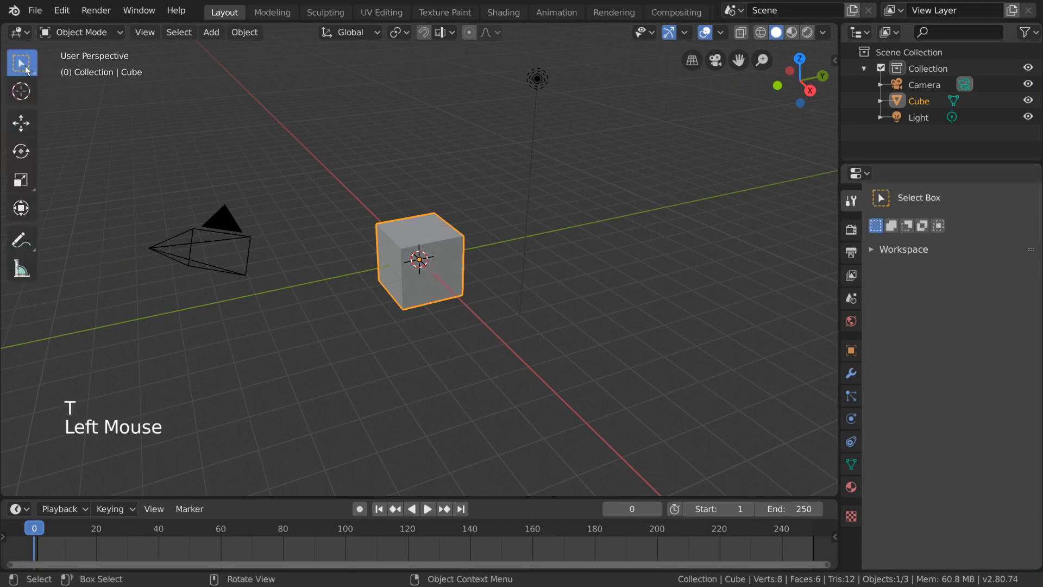
key("t")
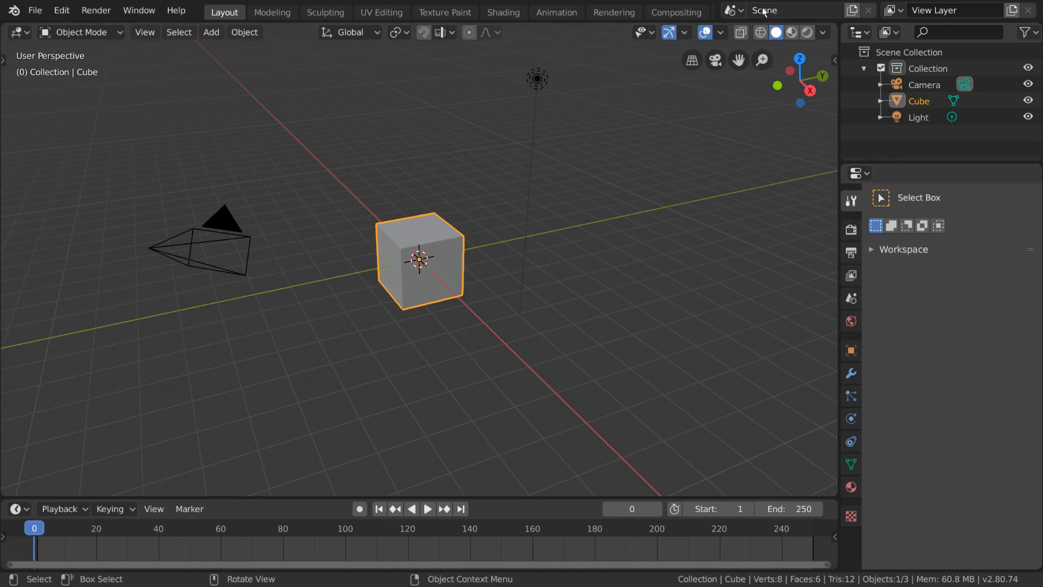
Create a new empty scene.
left_click(852, 10)
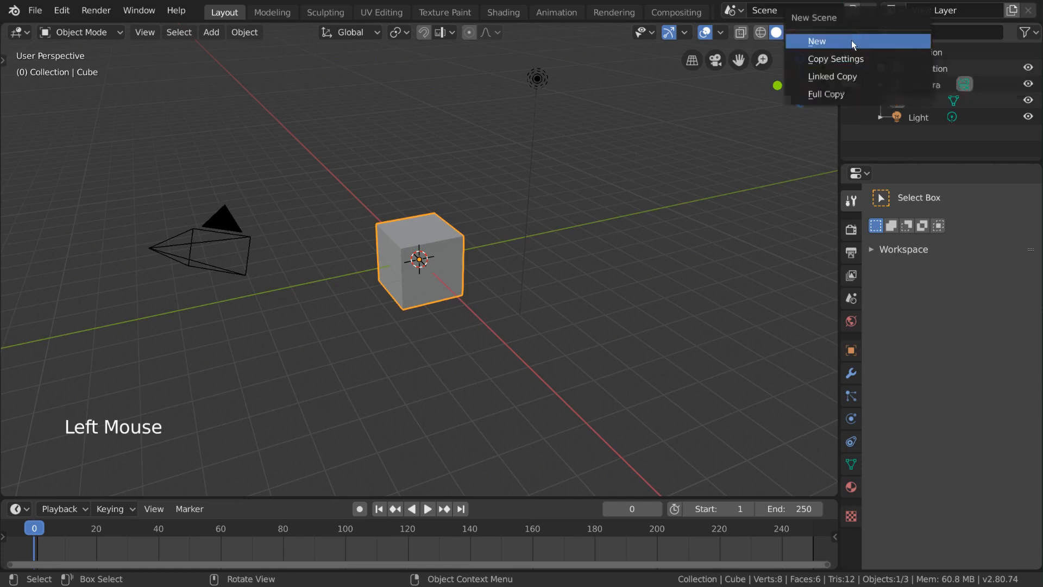
left_click(852, 40)
Switch to the original Scene, return to Scene.001, and delete Scene.001.
left_click(733, 10)
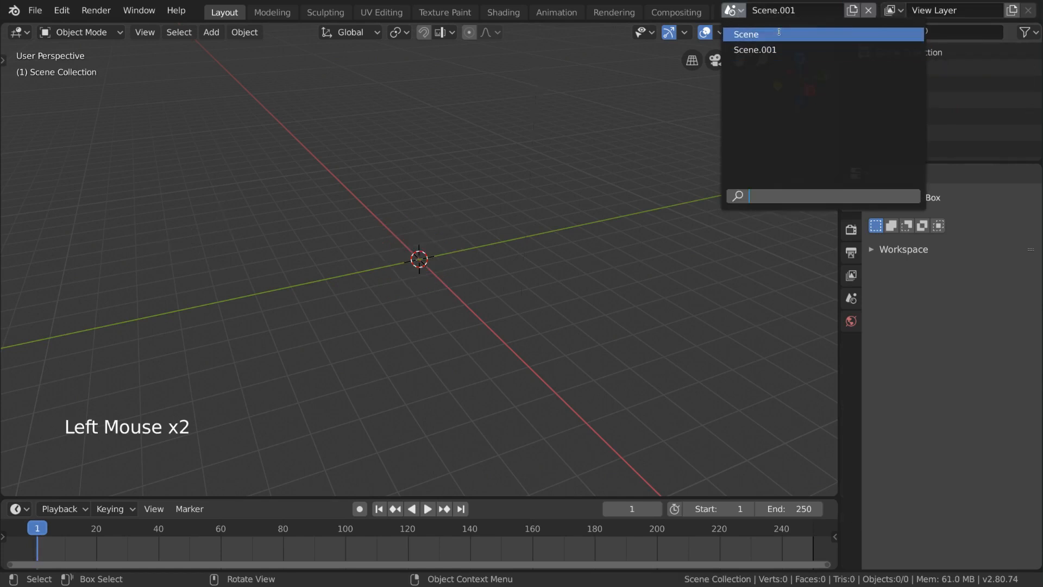
left_click(780, 32)
left_click(733, 10)
left_click(777, 50)
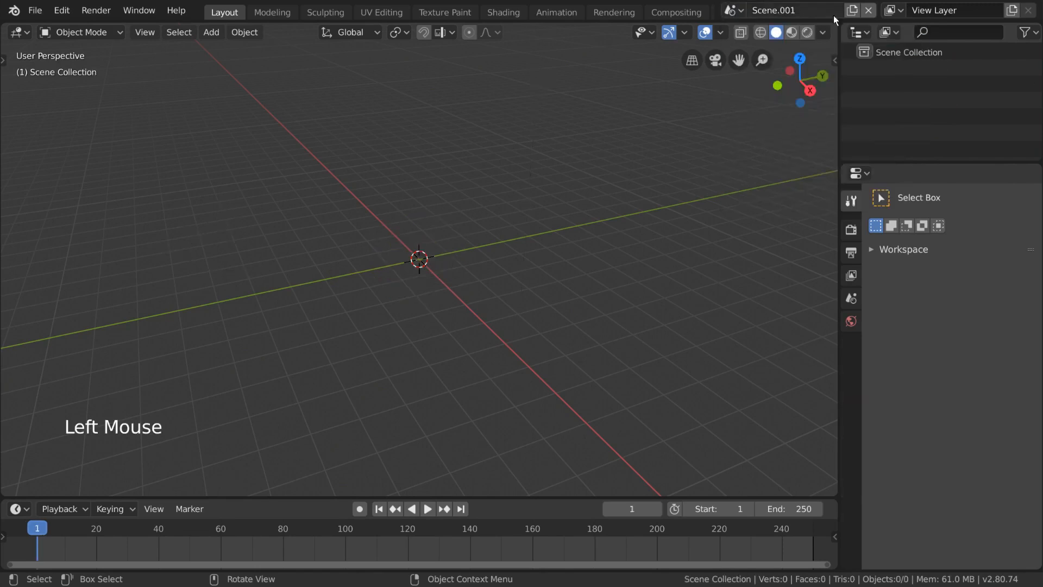
left_click(869, 10)
Look through the Render properties and the Output properties, including dimensions, frame range and file format.
left_click(852, 230)
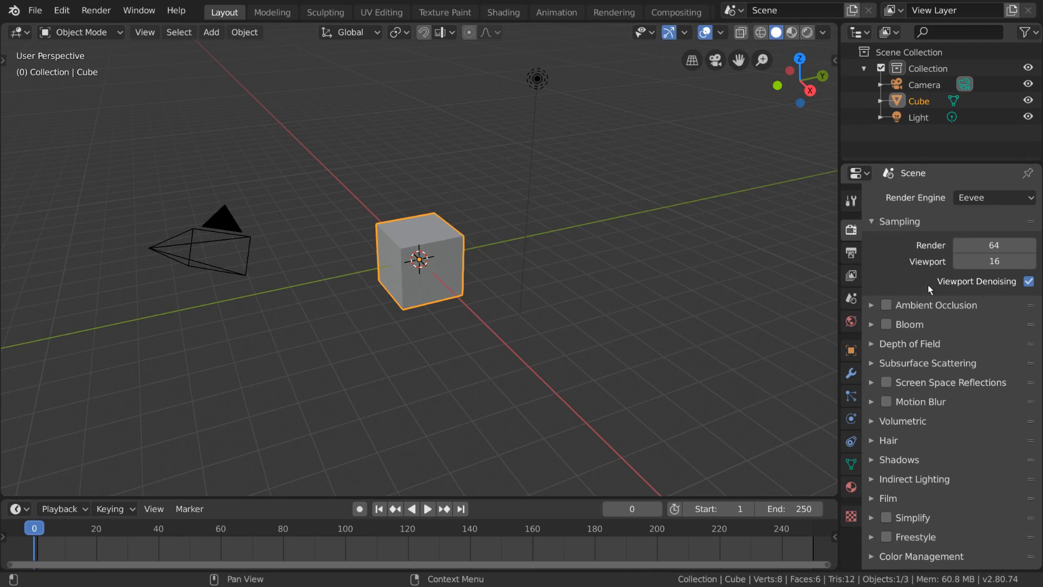
left_click(852, 252)
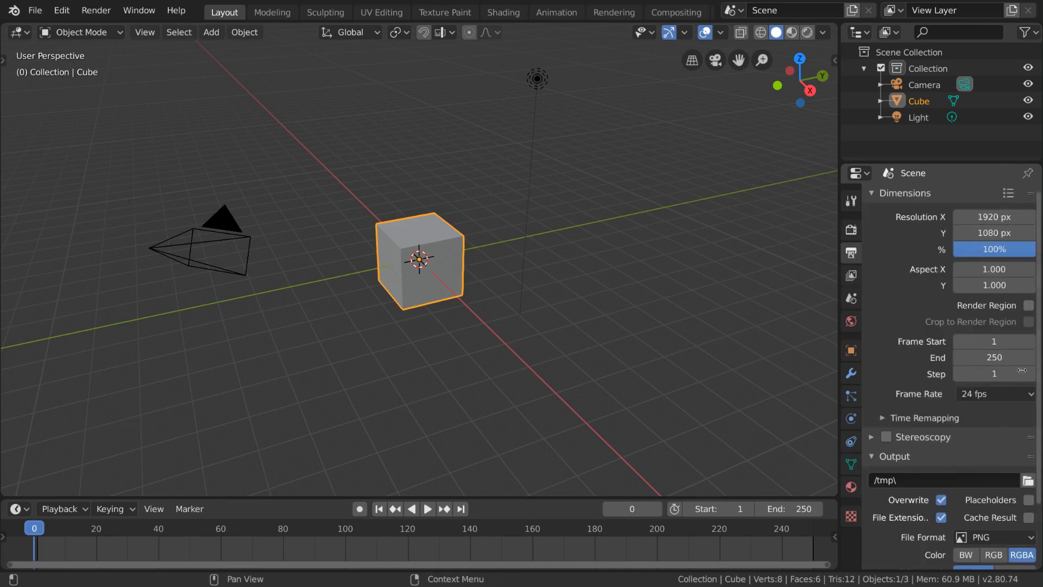
scroll(973, 467, "down", 6)
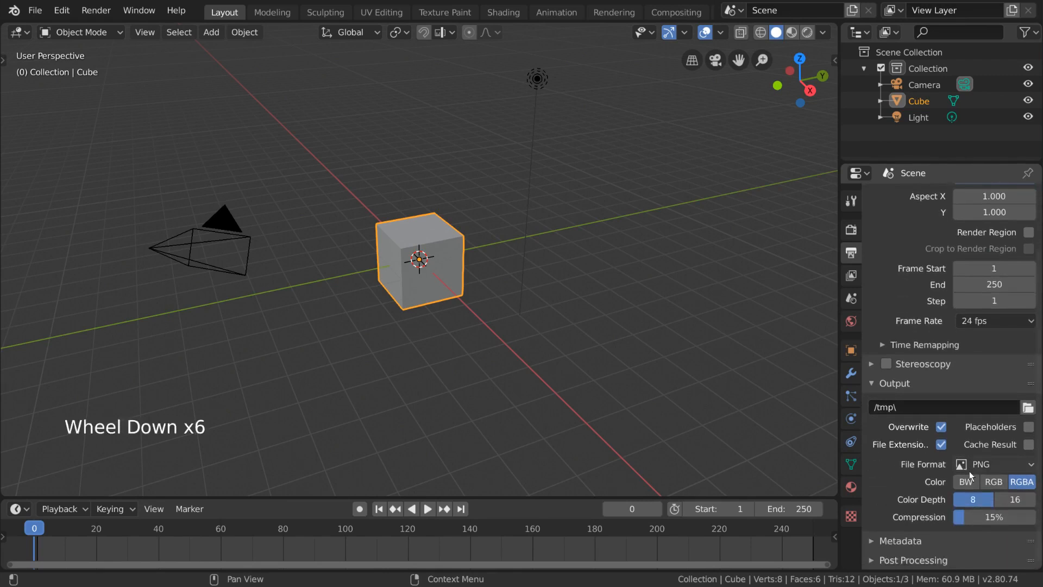
Look through the View Layer properties, toggling Use for Rendering off and on and folding and unfolding the Passes and View Layer sections.
scroll(970, 471, "up", 6)
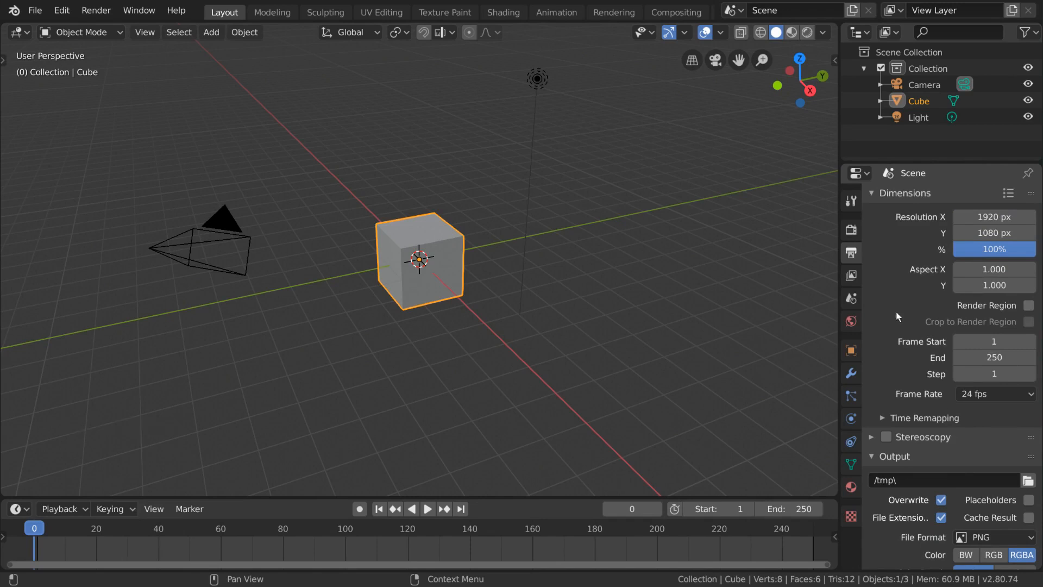
left_click(852, 275)
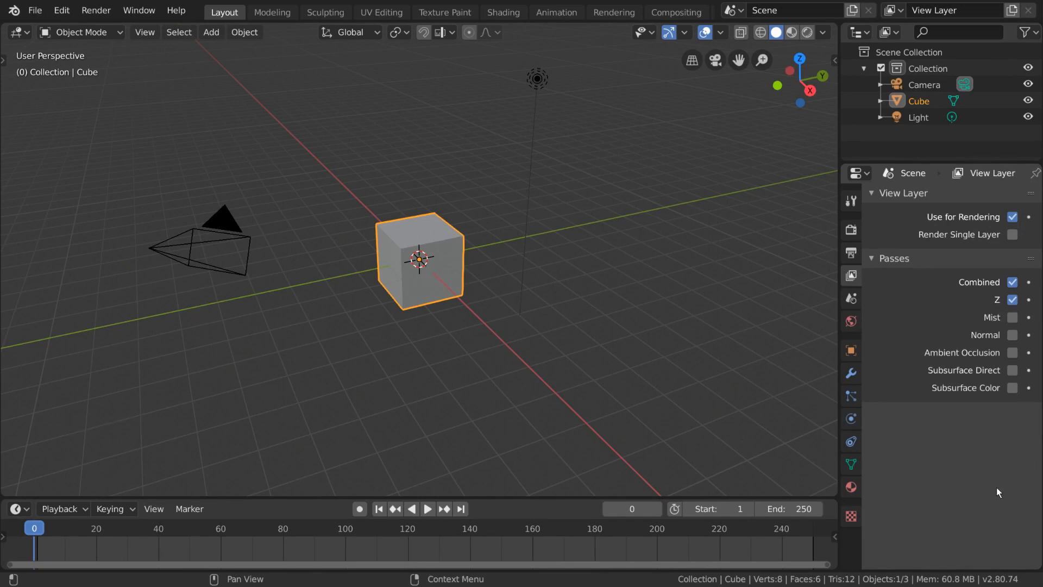
left_click(1012, 218)
left_click(1012, 217)
left_click(870, 258)
left_click(870, 258)
left_click(870, 259)
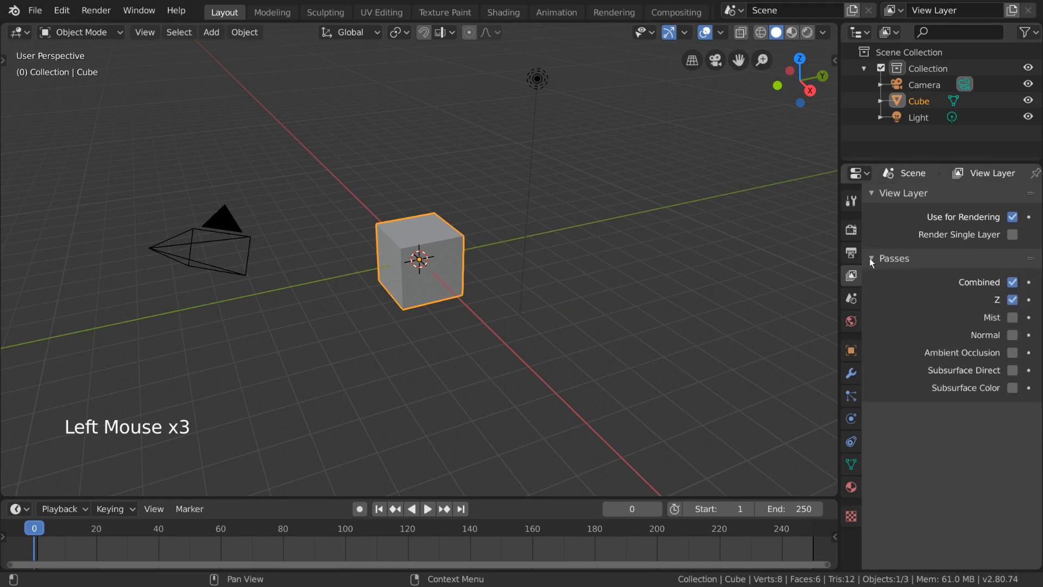
left_click(876, 191)
left_click(876, 191)
left_click(876, 191)
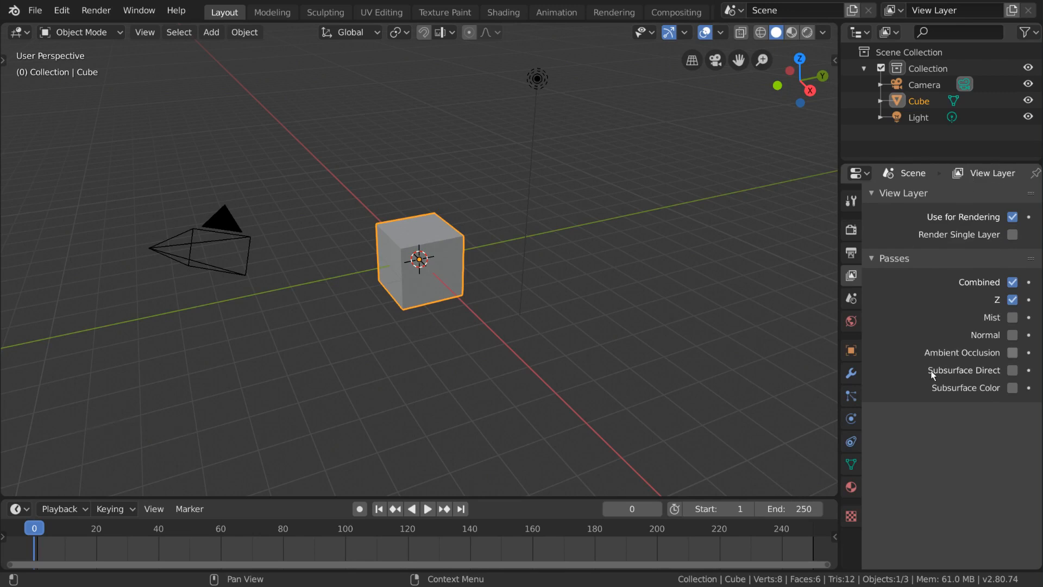
Check the list of view layers, create a new view layer, and switch back to the original View Layer.
left_click(968, 8)
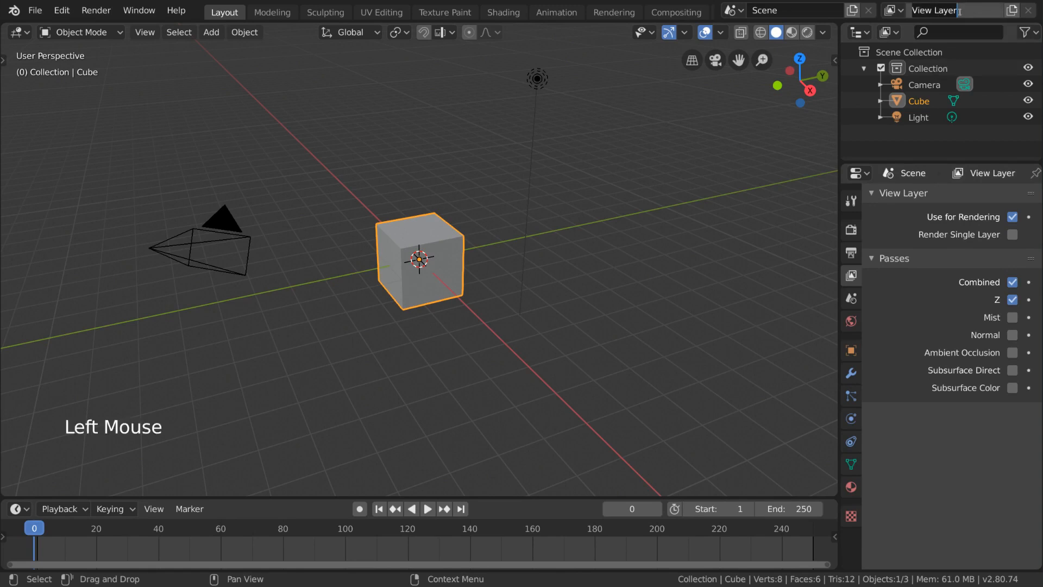
left_click(898, 11)
left_click(897, 10)
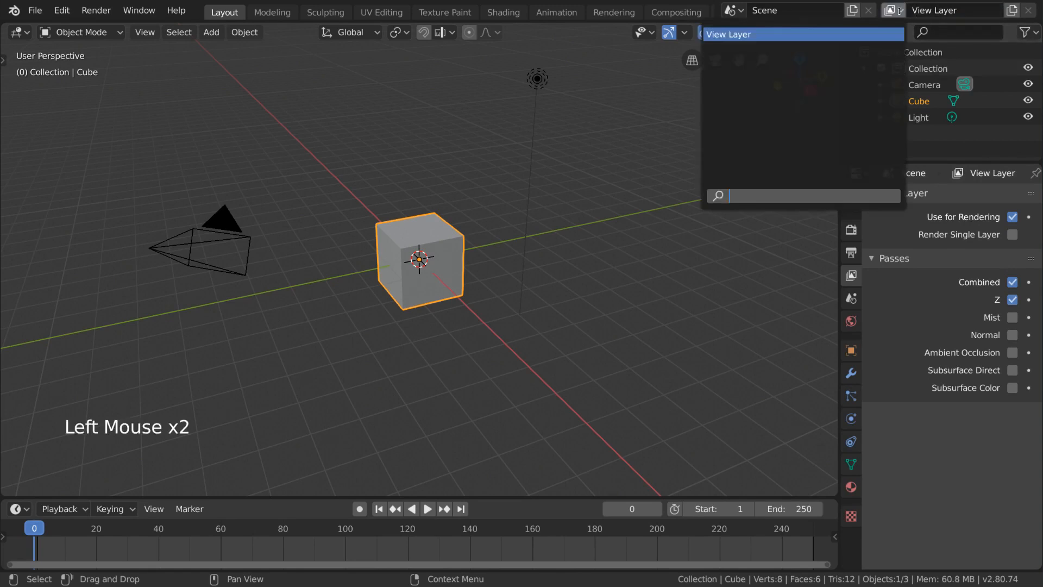
left_click(1012, 10)
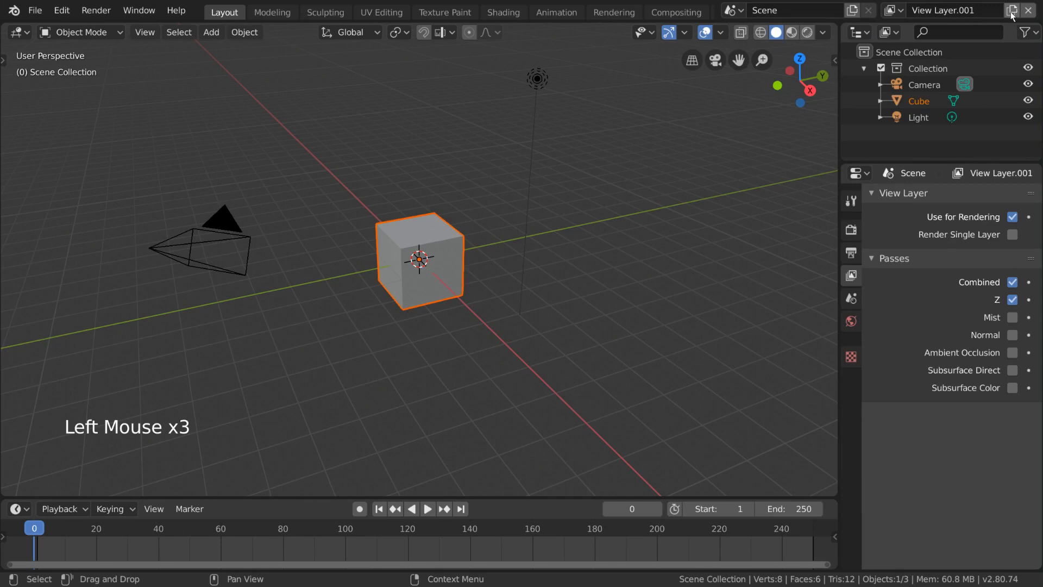
left_click_drag(893, 10, 876, 35)
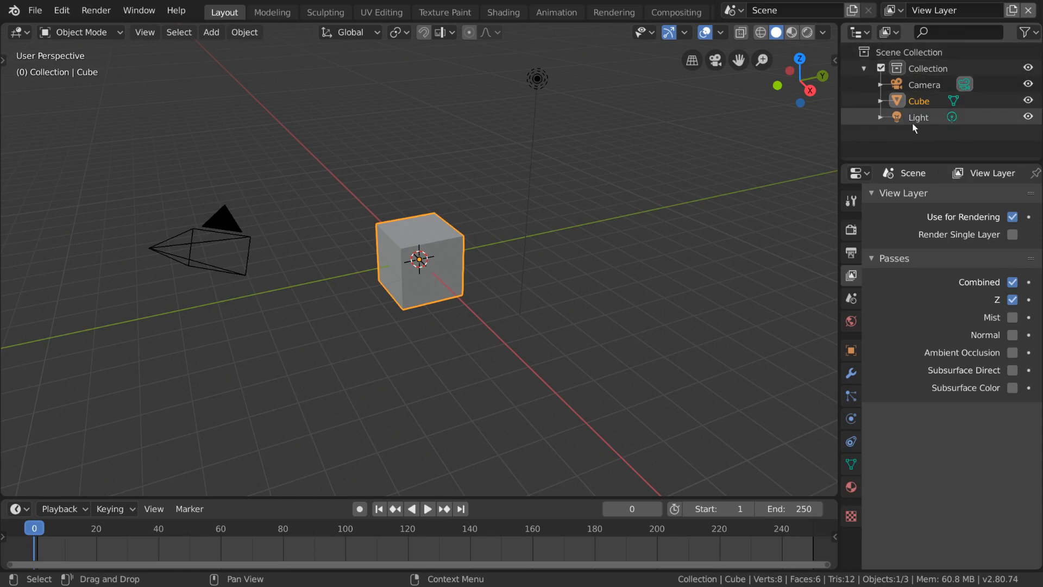
Select the Collection, Camera and Cube in the Outliner, and exclude the Collection from the view layer and include it again.
left_click(945, 70)
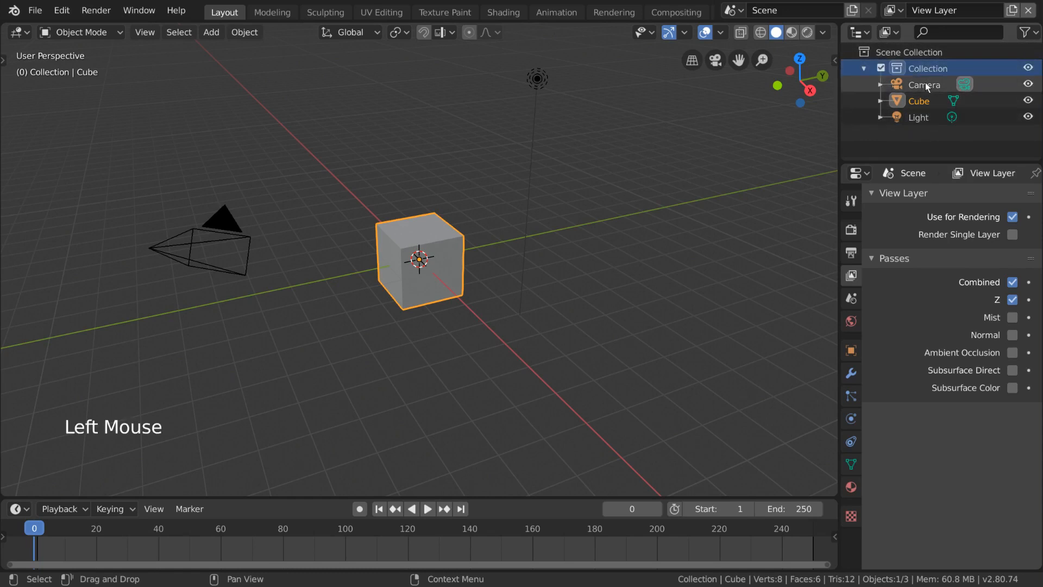
left_click(925, 83)
left_click(925, 65)
left_click(930, 106)
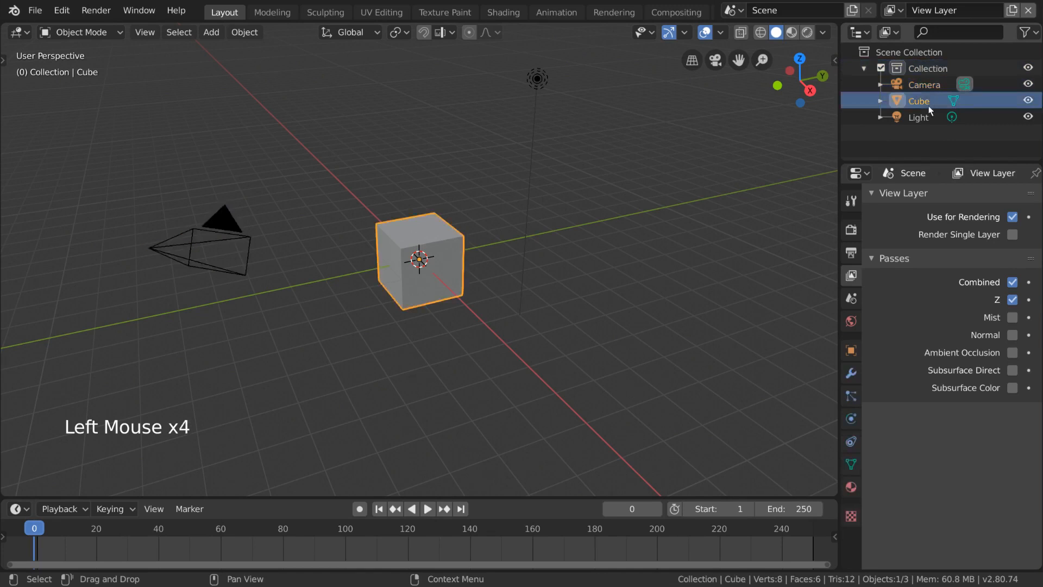
left_click(882, 69)
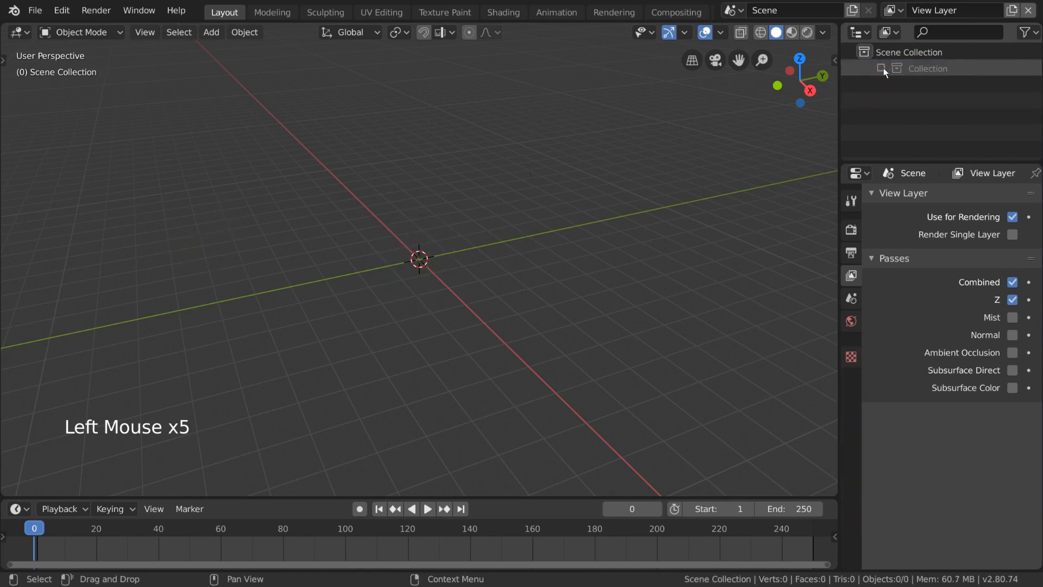
left_click(882, 68)
Rename the Collection in the Outliner as Character.
left_click(915, 67)
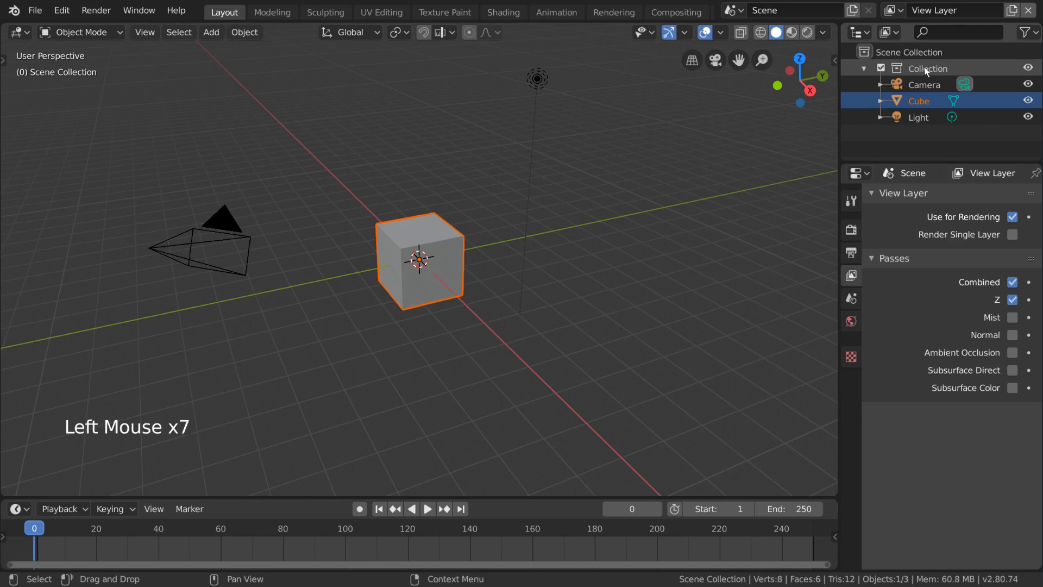
double_click(916, 68)
type("Character")
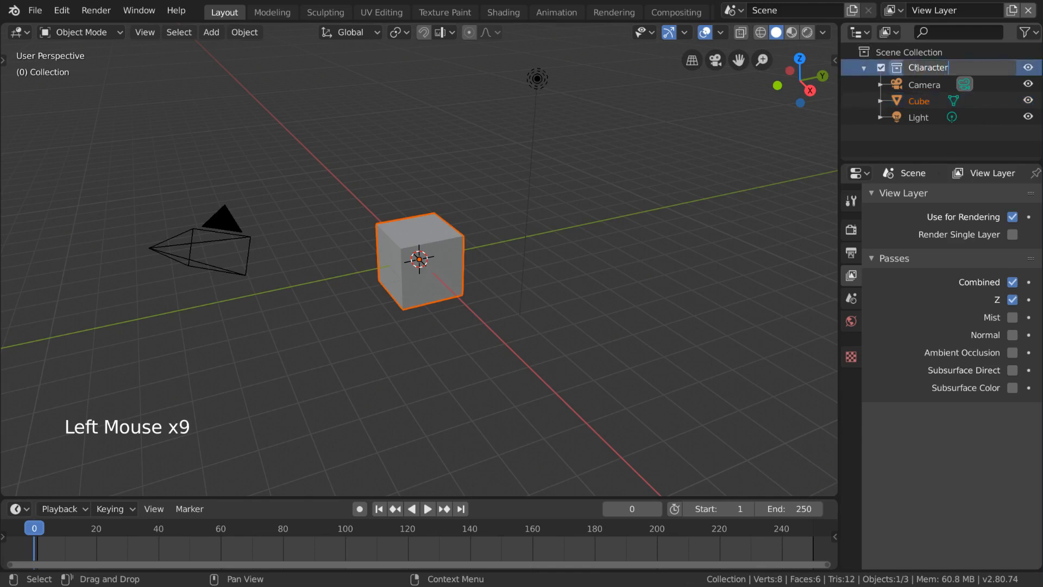
key("Return")
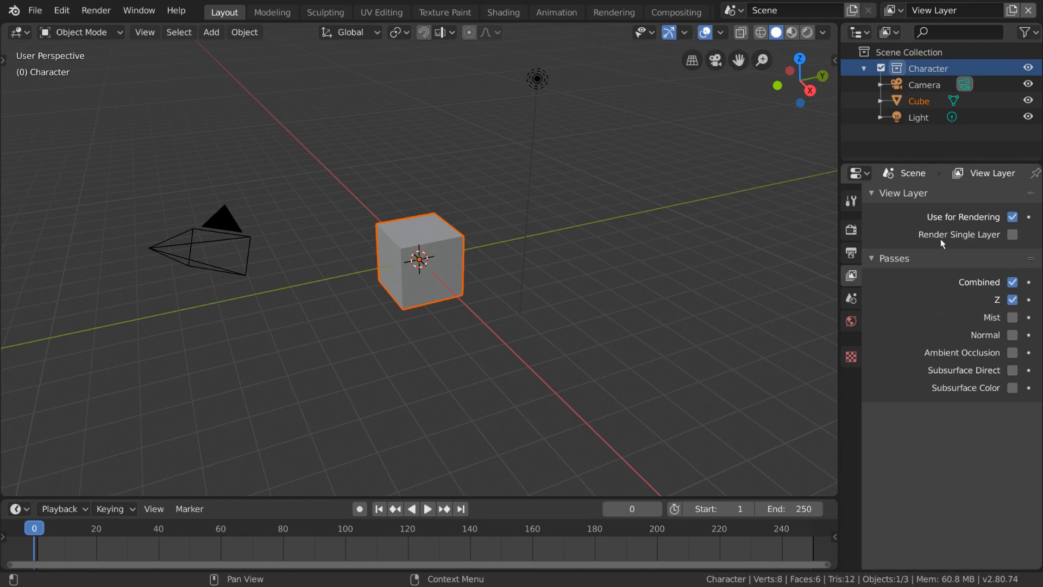
Select the Cube and look through the Scene properties, including Gravity and Rigid Body World.
left_click(927, 100)
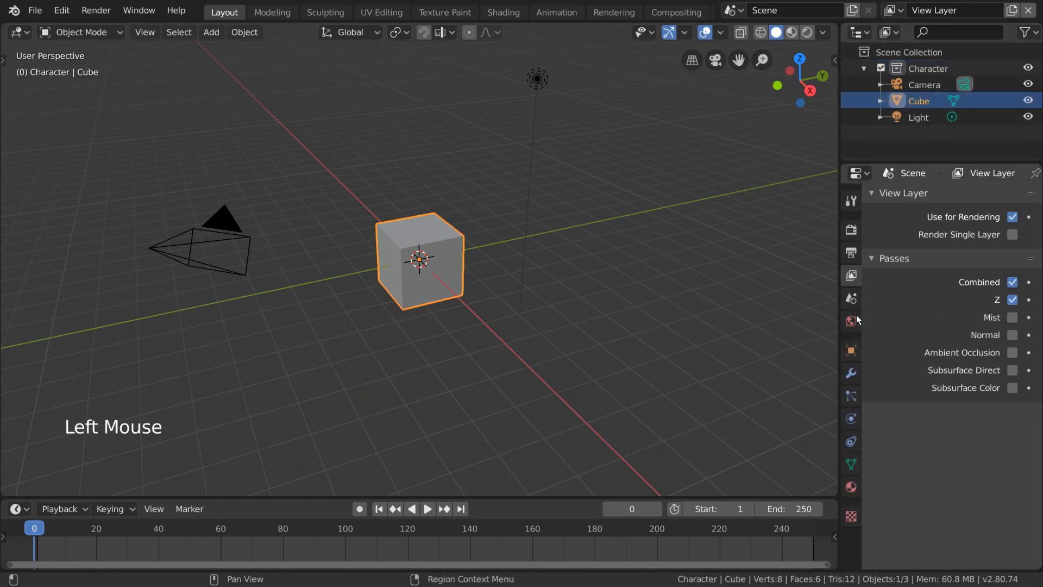
left_click(852, 298)
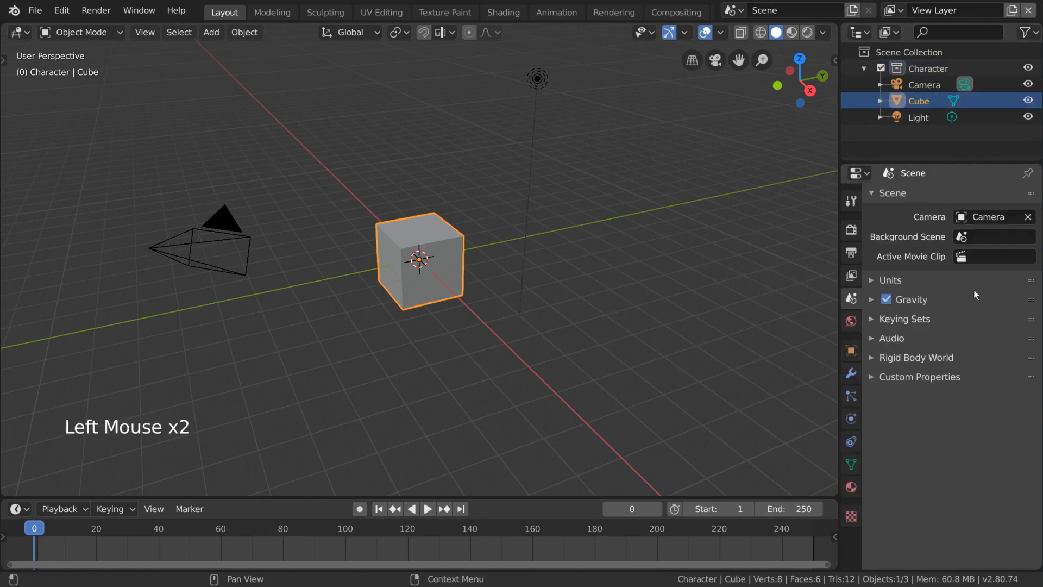
left_click(890, 300)
left_click(890, 300)
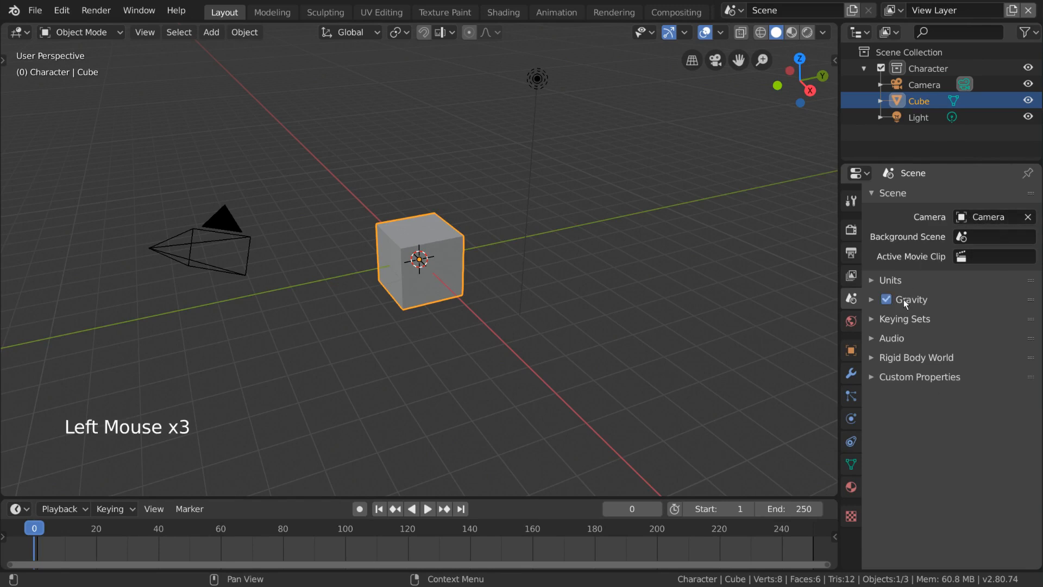
left_click(948, 357)
left_click(947, 357)
Set the World's volume shader to Volume Scatter.
left_click(852, 321)
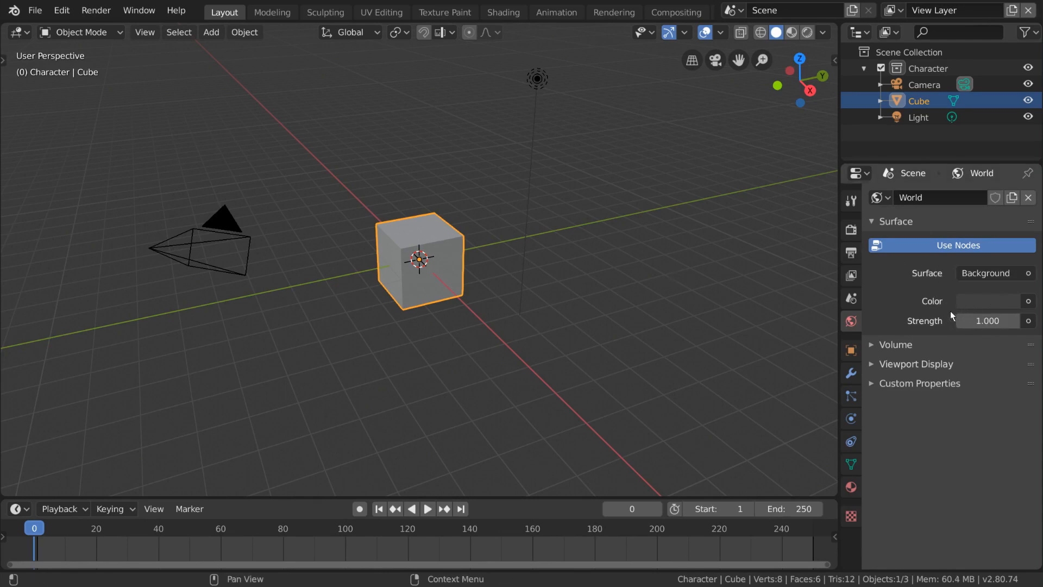
left_click(902, 345)
left_click(984, 368)
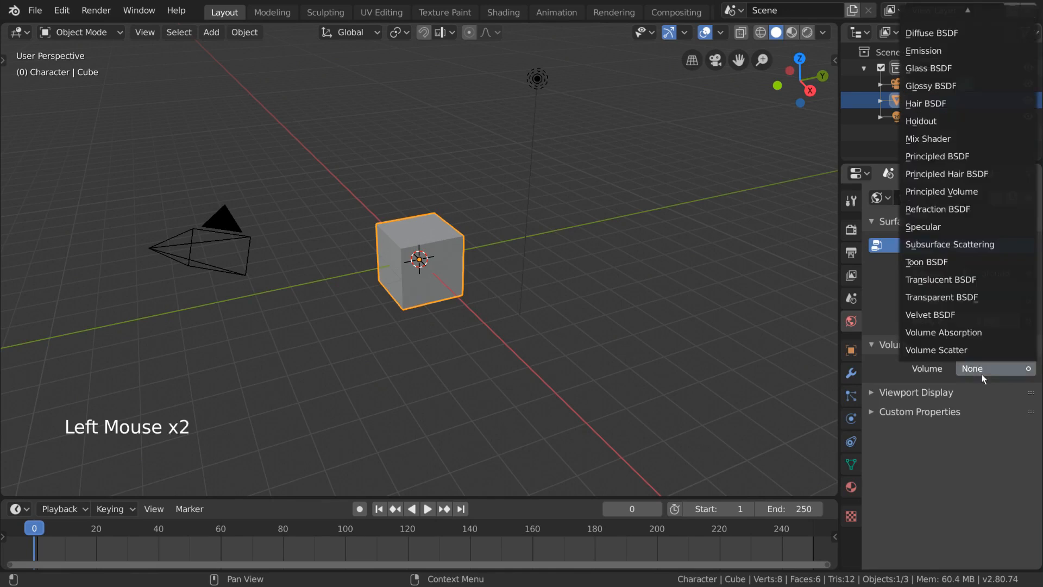
left_click(980, 348)
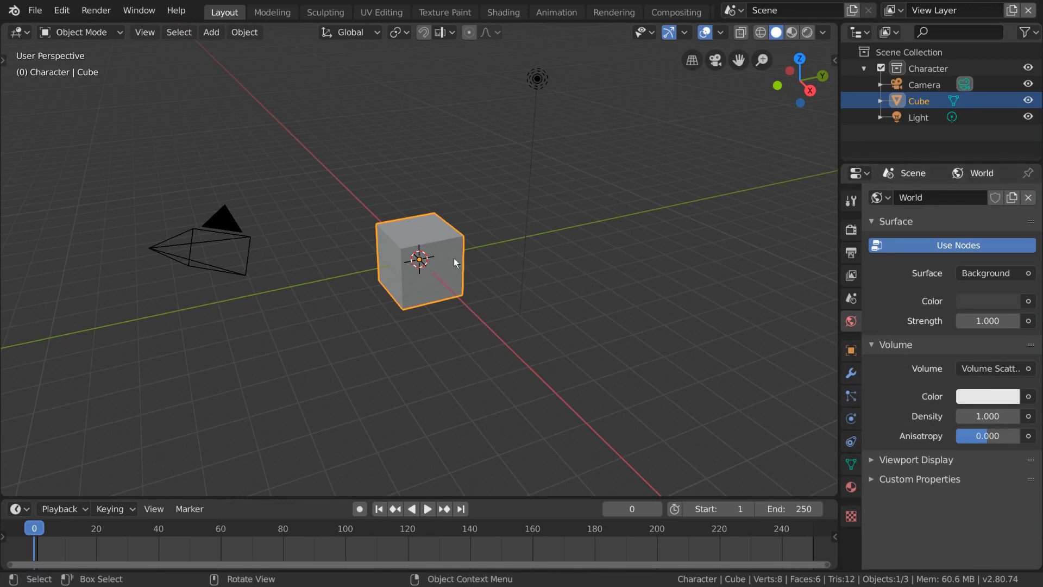
Examine the Cube's Object properties, expanding the Relations, Collections and Visibility sections.
left_click(435, 245)
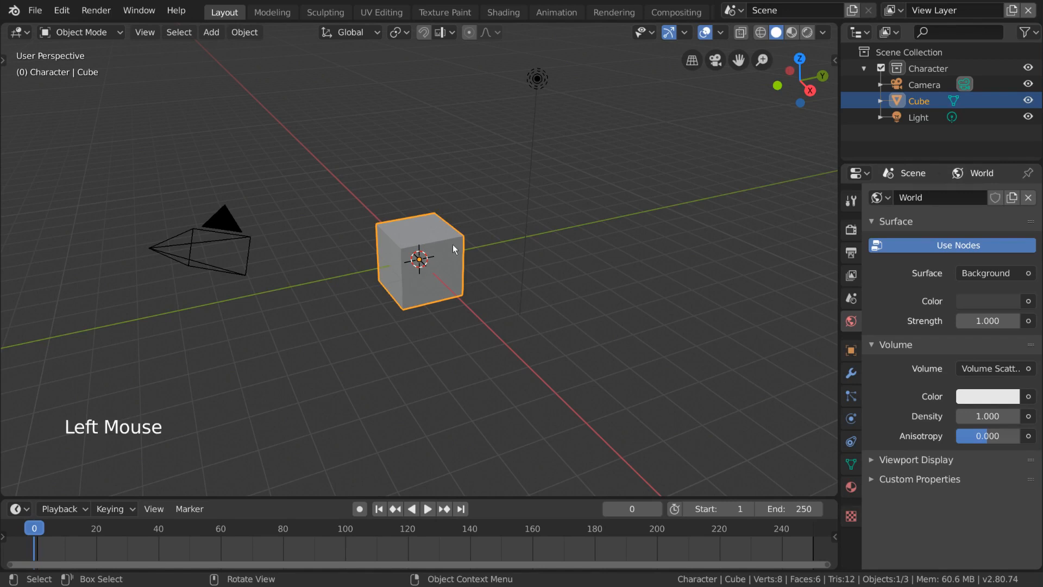
left_click(848, 351)
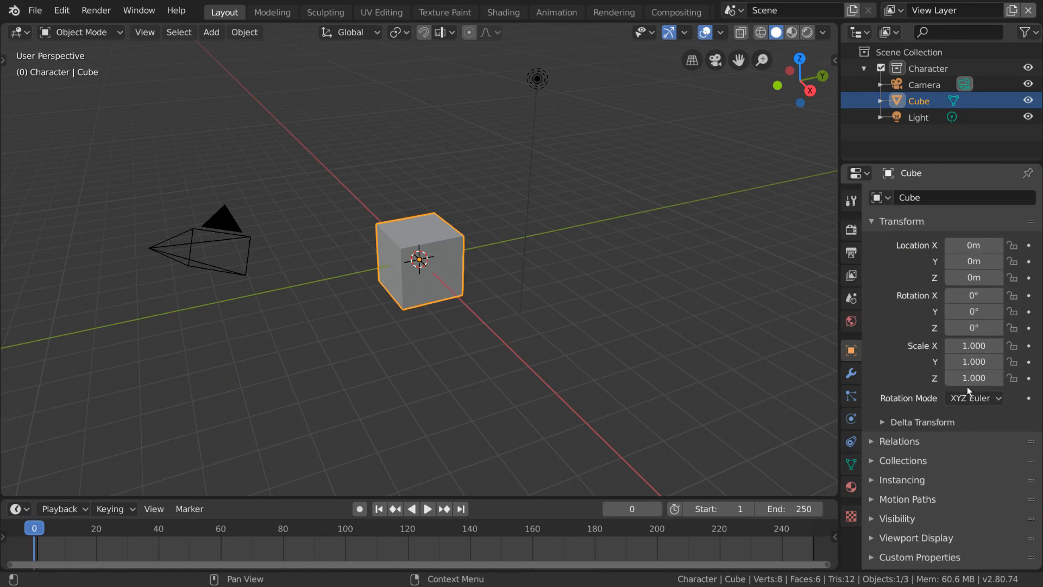
scroll(900, 328, "down", 2)
left_click(911, 440)
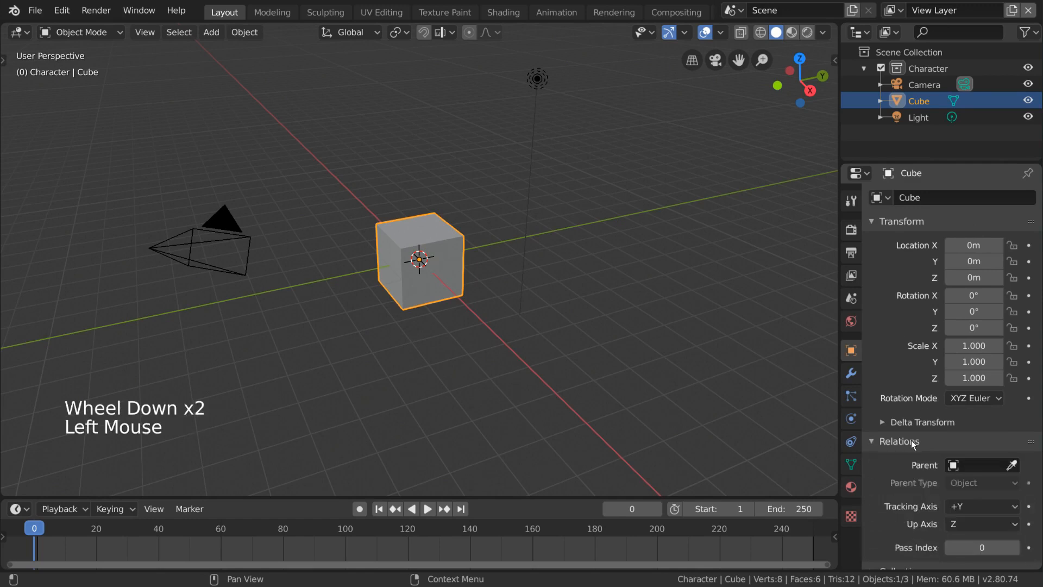
scroll(915, 489, "down", 5)
left_click(919, 484)
scroll(919, 482, "down", 6)
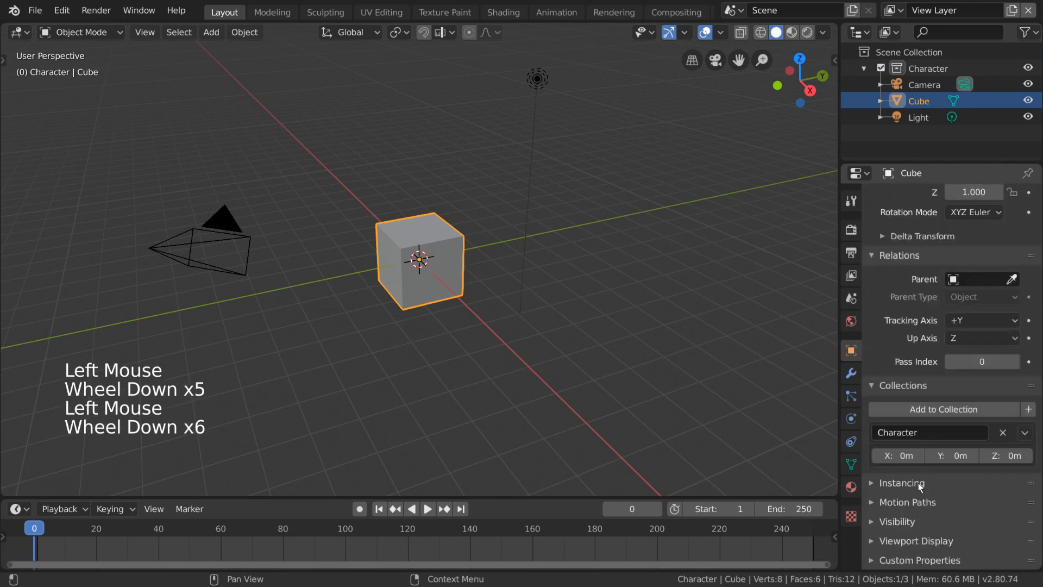
left_click(915, 523)
scroll(917, 500, "down", 6)
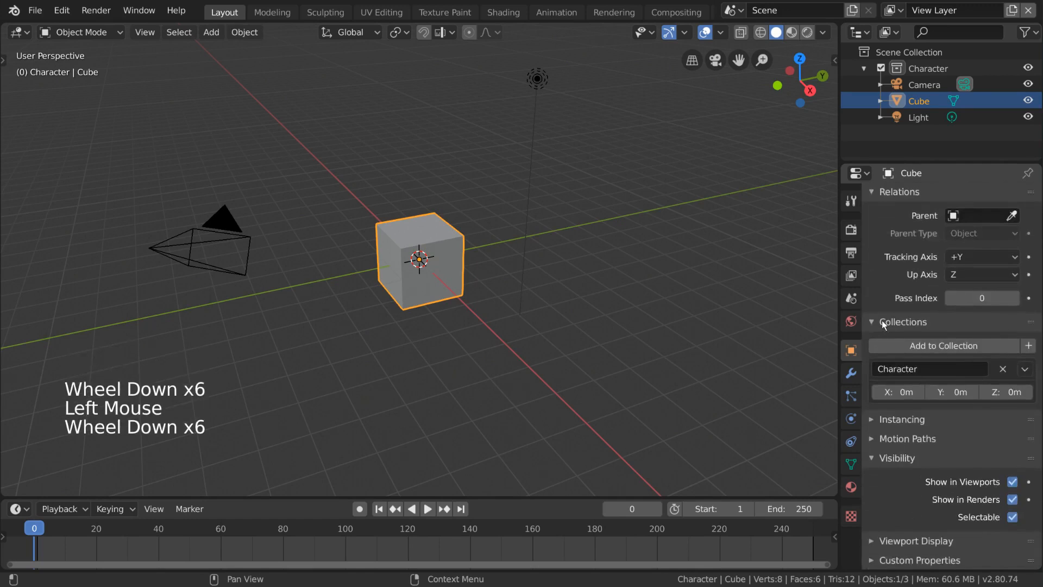
Add a Subdivision Surface modifier and a Bevel modifier to the Cube.
left_click(851, 374)
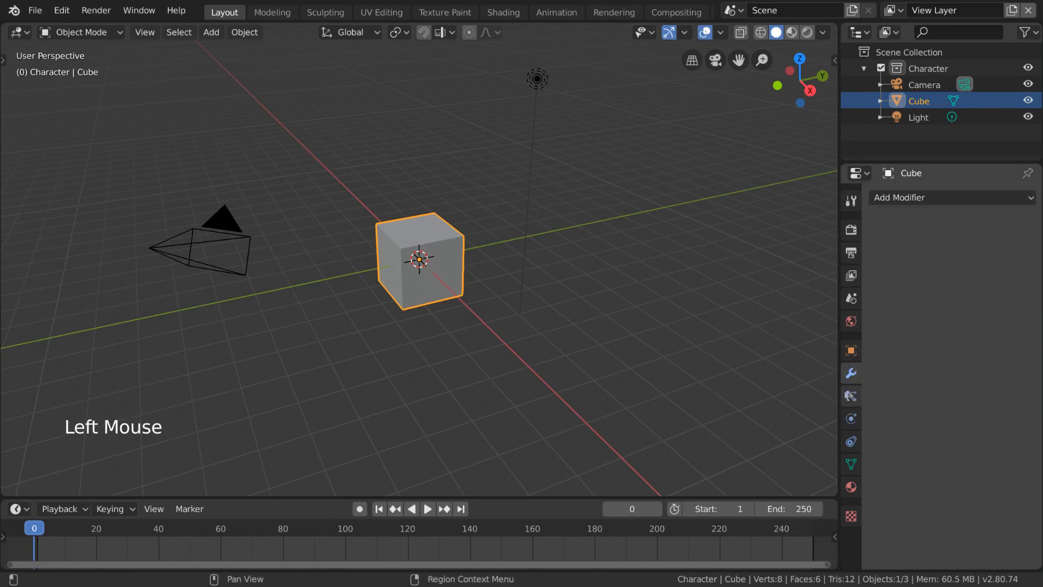
left_click(936, 197)
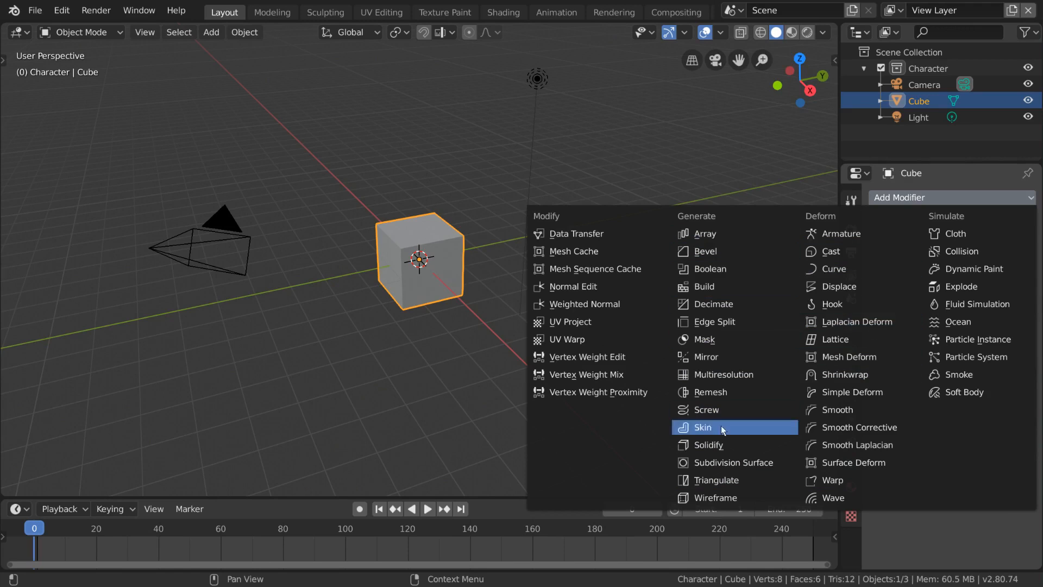
left_click(732, 463)
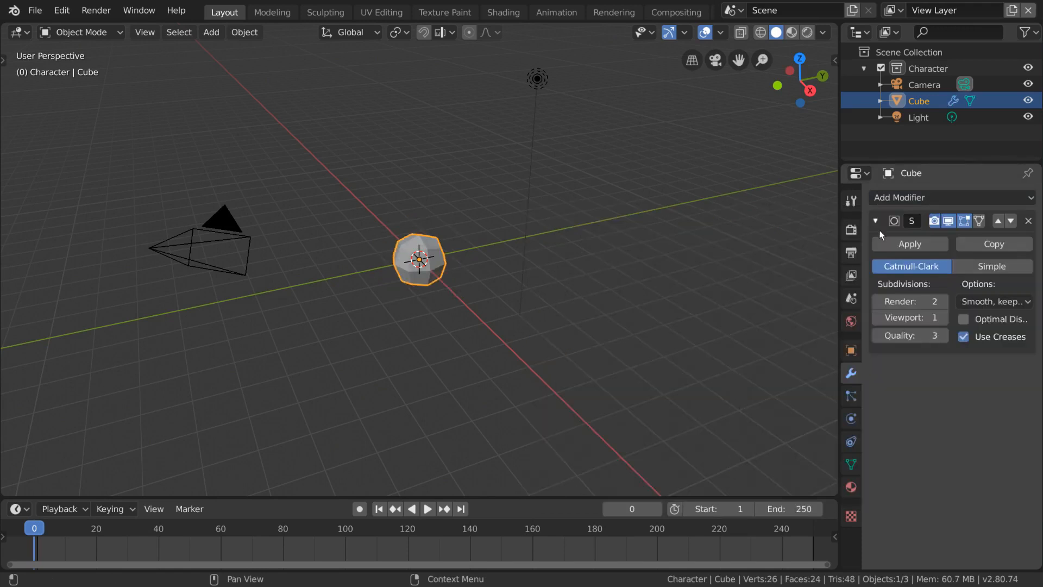
left_click(955, 206)
left_click(745, 250)
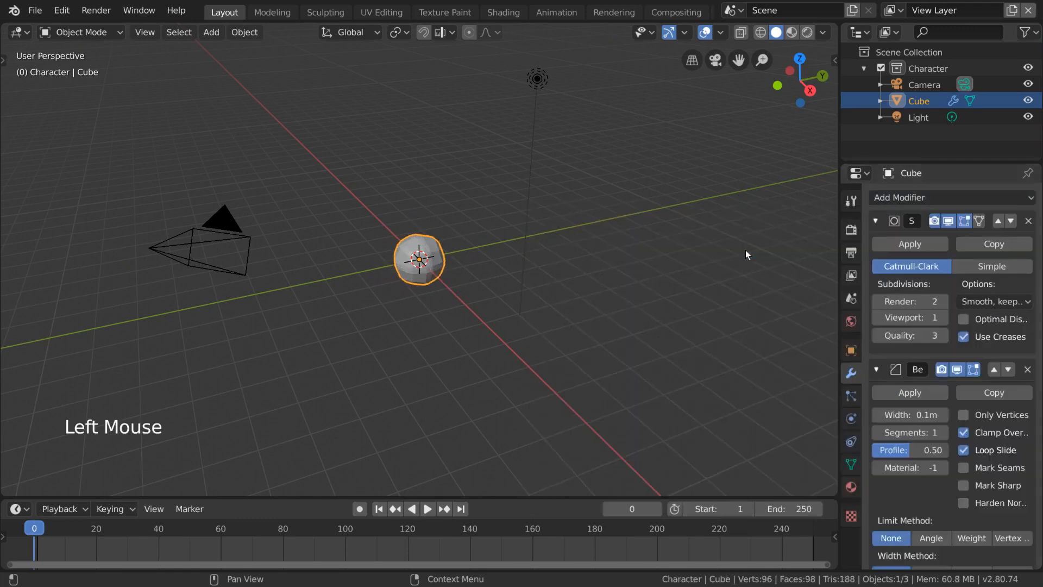
Swap the order of the two modifiers repeatedly, ending with Subdivision Surface below Bevel in the stack.
left_click(1011, 221)
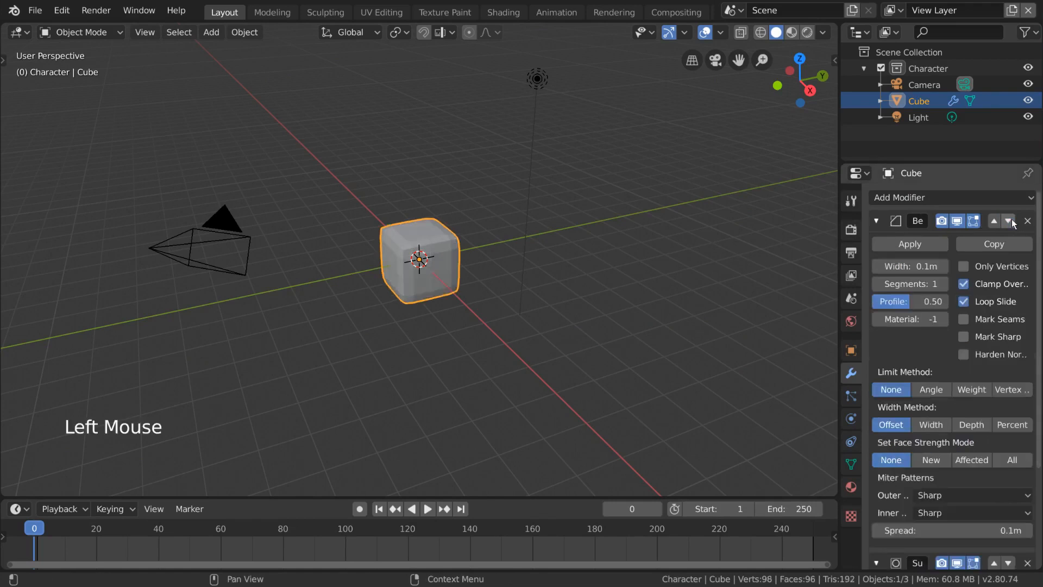
left_click(1011, 220)
left_click(1011, 221)
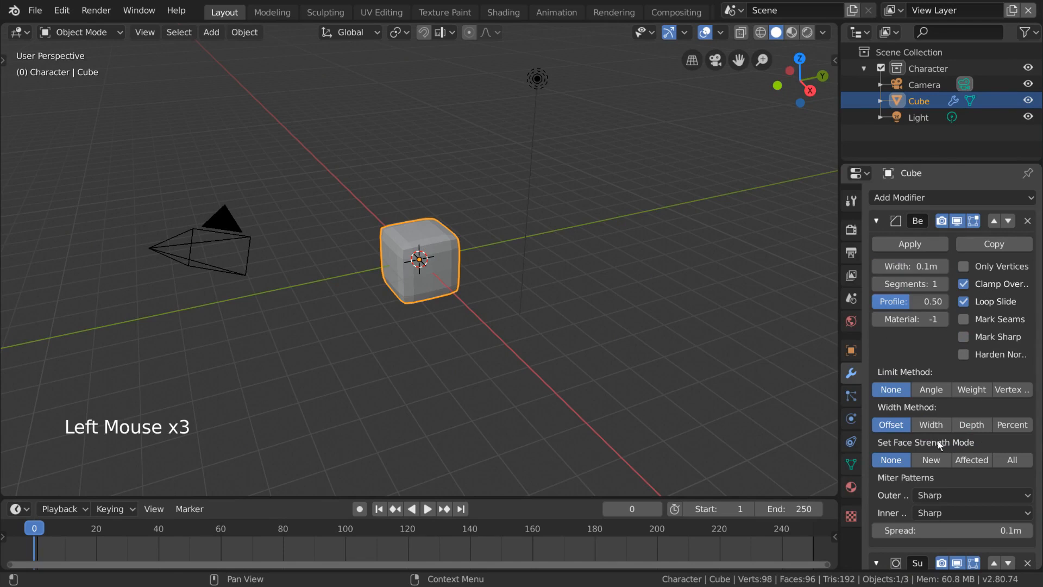
Collapse the Bevel and Subdivision Surface modifiers and remove both from the Cube.
left_click(878, 220)
left_click(879, 244)
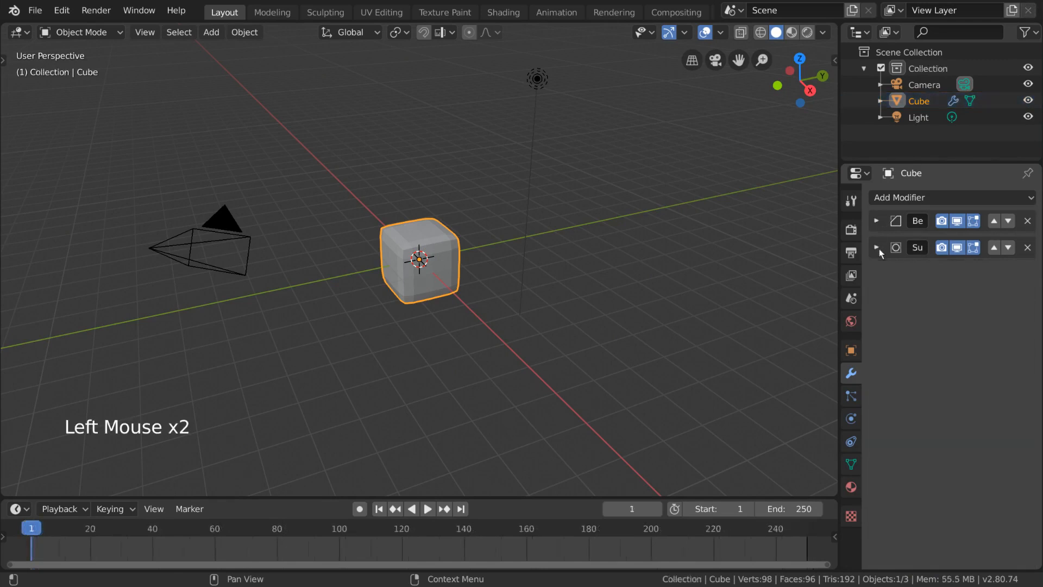
left_click(1027, 220)
left_click(1028, 221)
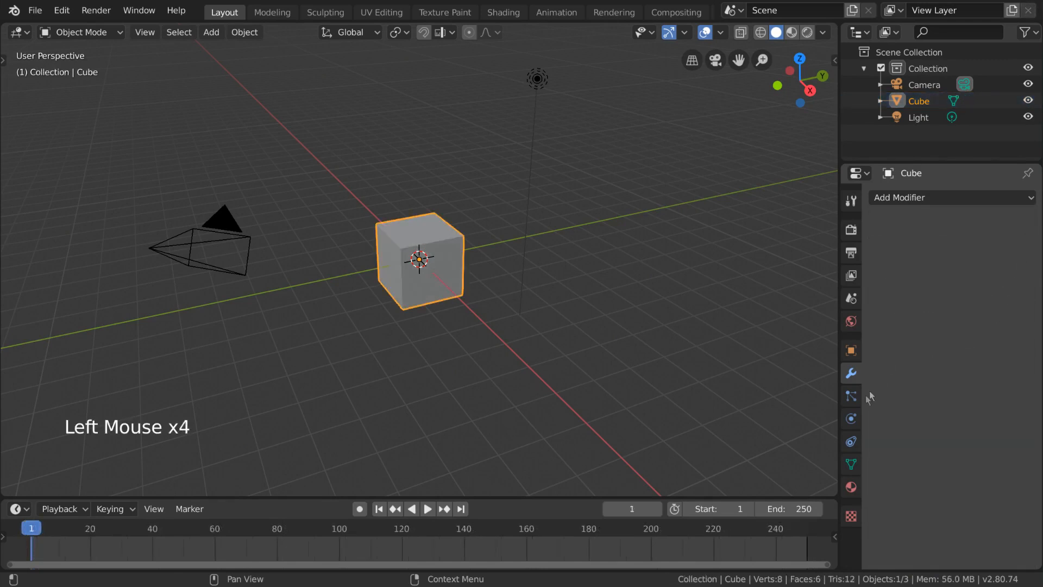
Add a new particle system to the Cube.
left_click(856, 403)
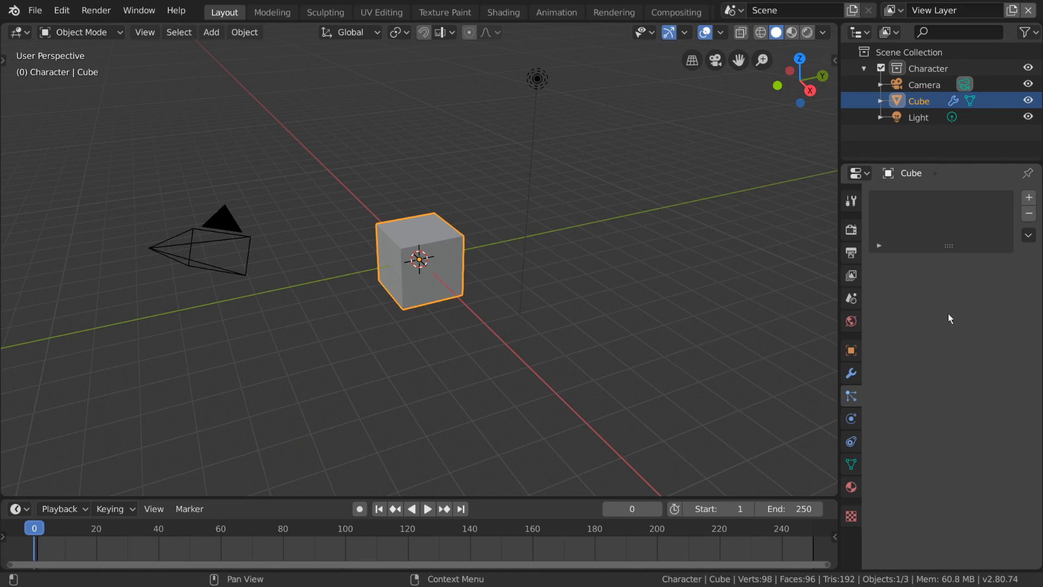
left_click(1028, 198)
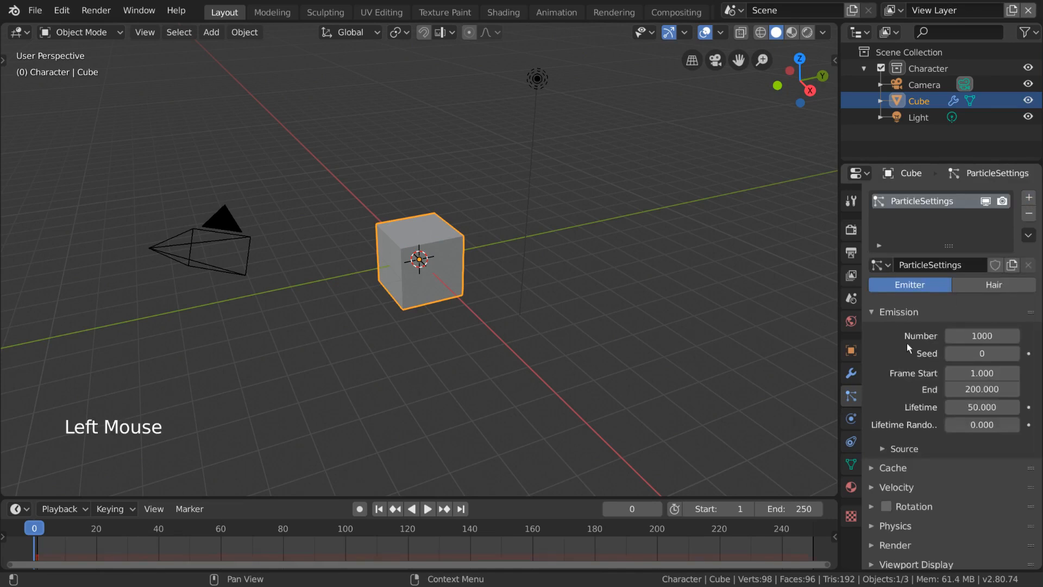
Remove the particle system from the Cube and display the physics types available for it.
left_click(1029, 213)
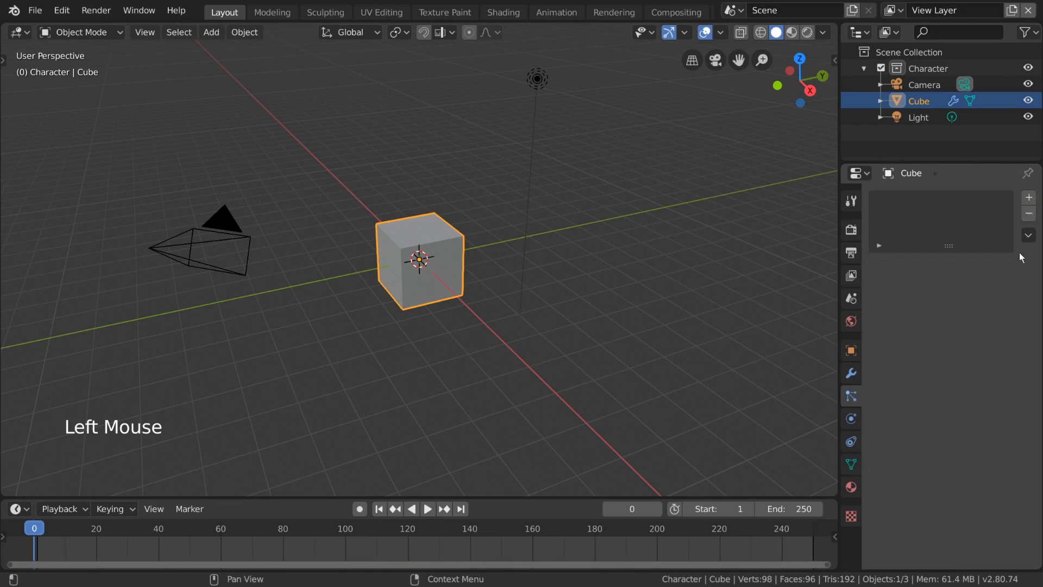
left_click(851, 419)
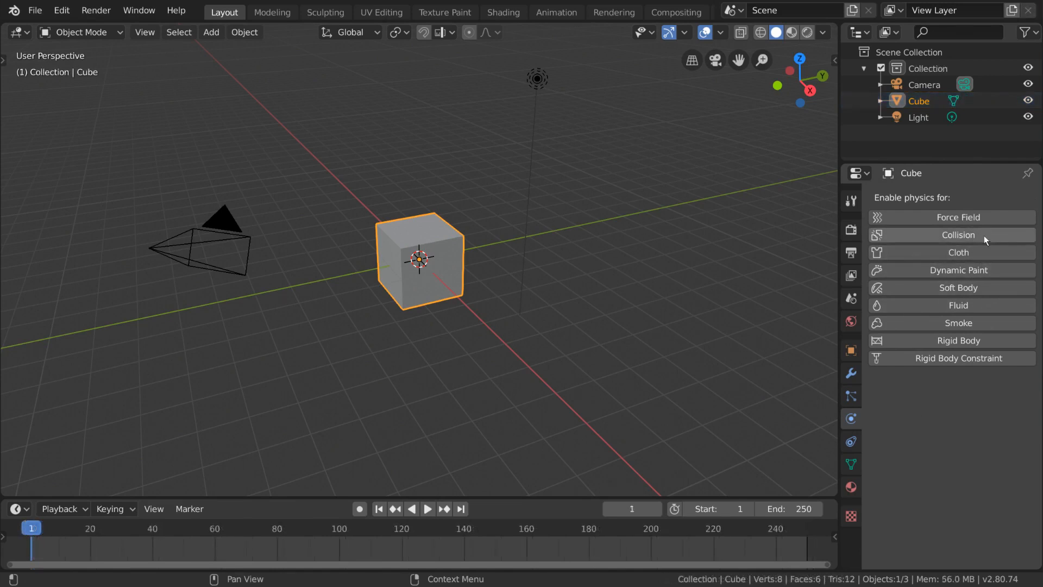
Add a Copy Location constraint to the Cube with the Camera as its target.
left_click(858, 446)
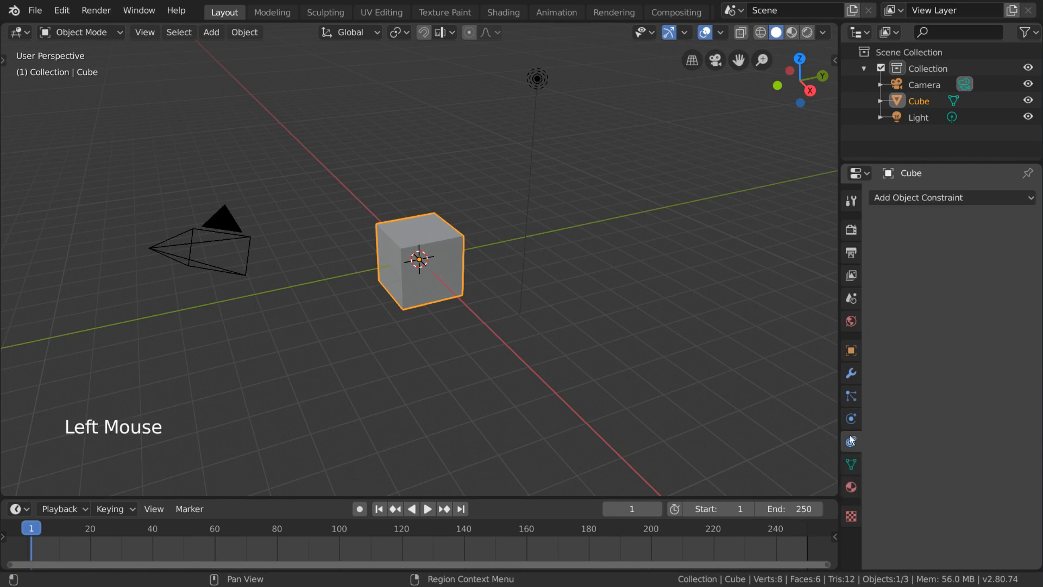
left_click(987, 199)
left_click(987, 199)
left_click(852, 373)
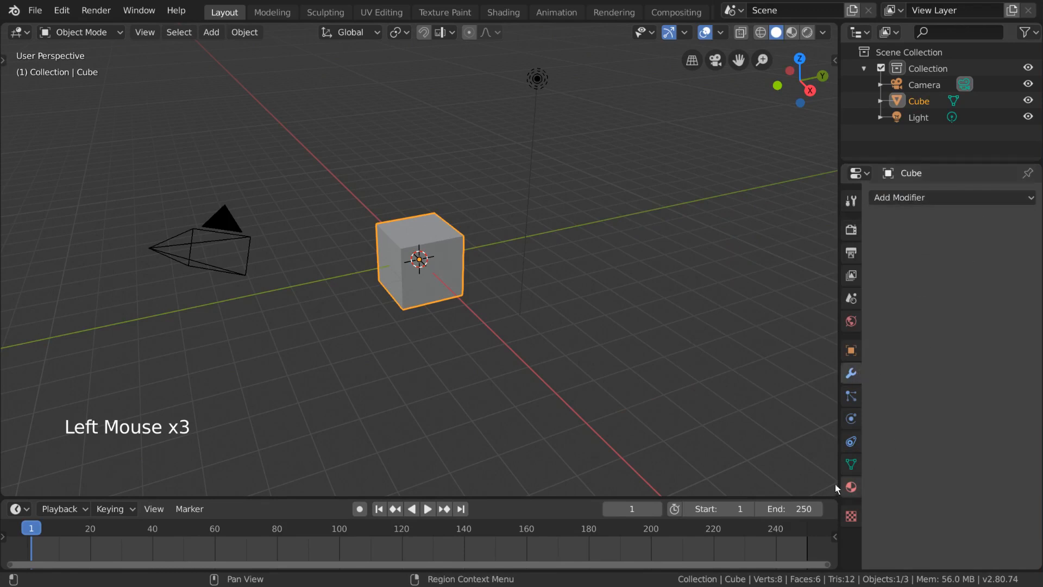
left_click(851, 440)
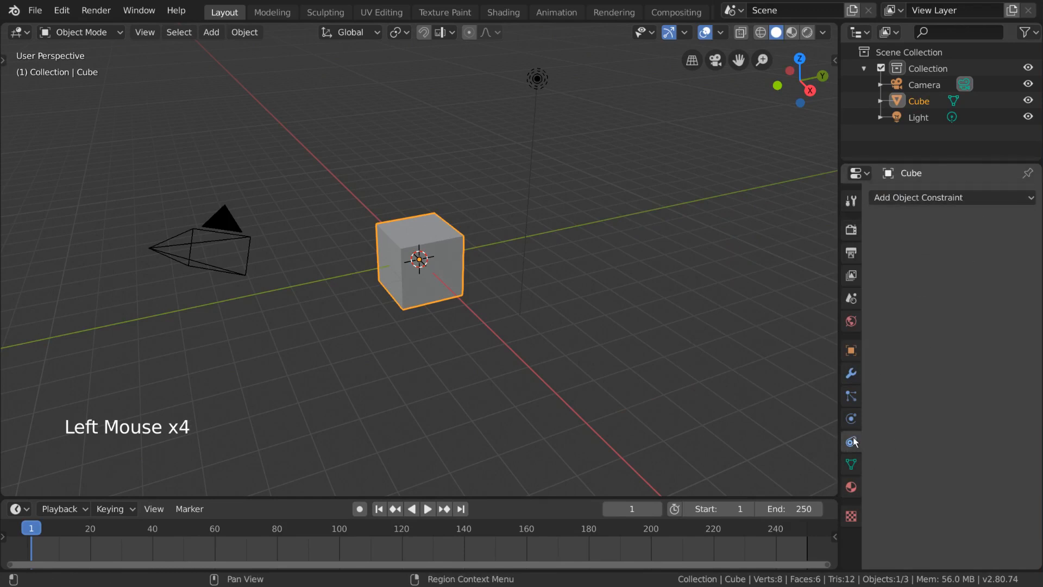
left_click(958, 199)
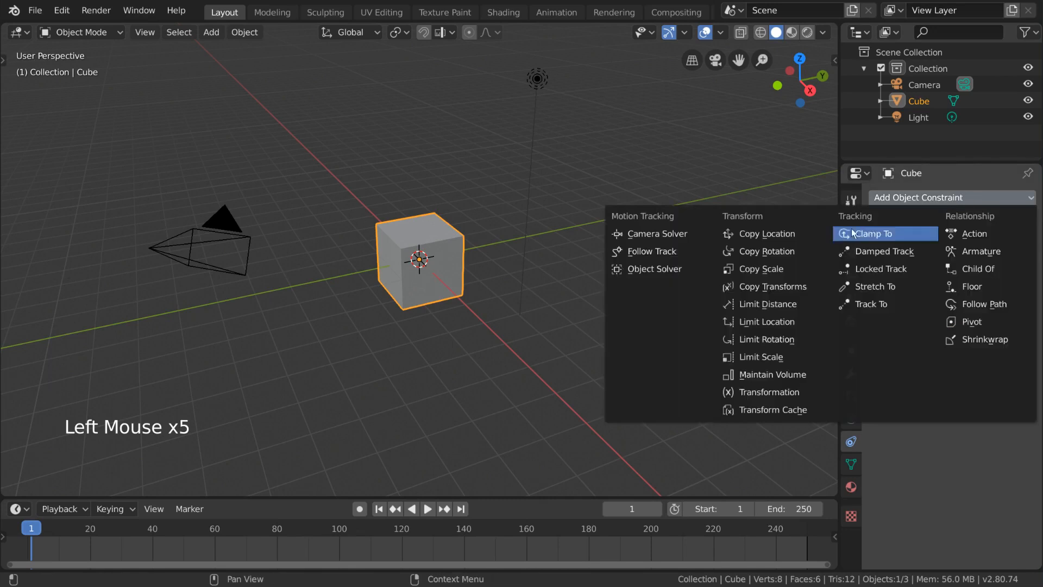
left_click(767, 234)
left_click(983, 249)
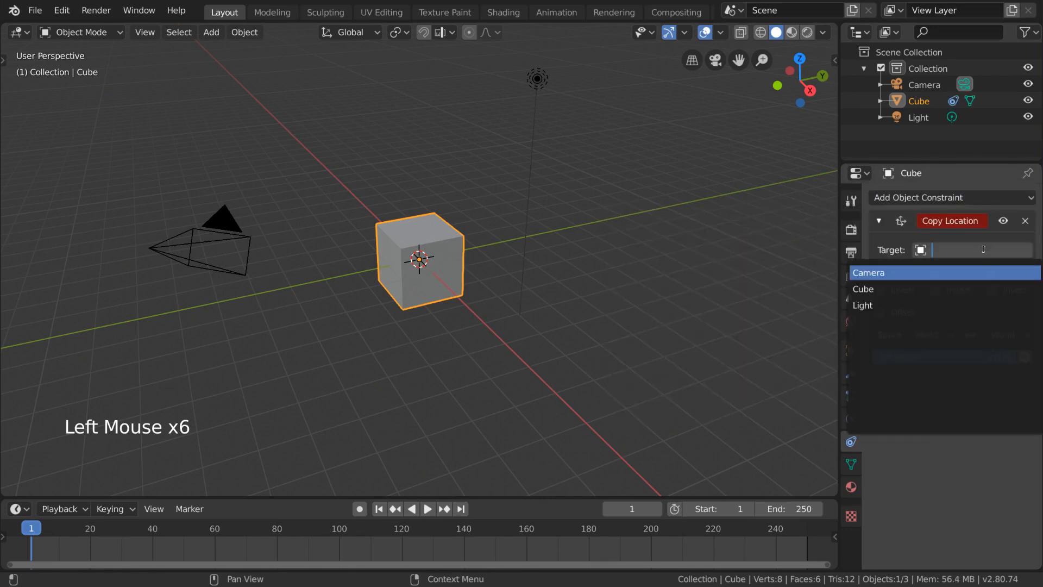
left_click(958, 274)
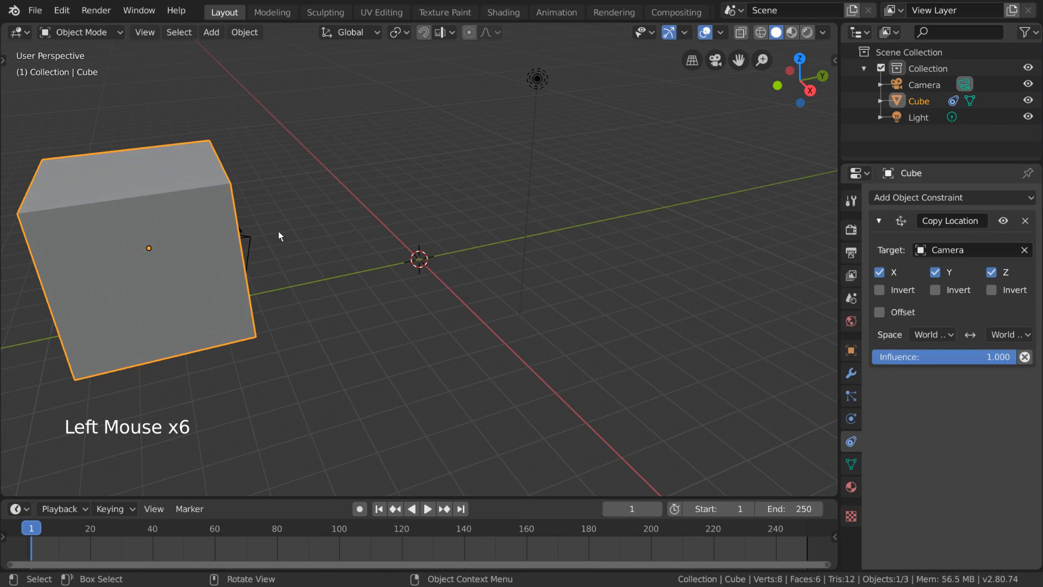
Toggle the Copy Location constraint off and on, and remove it from the Cube.
left_click(1004, 221)
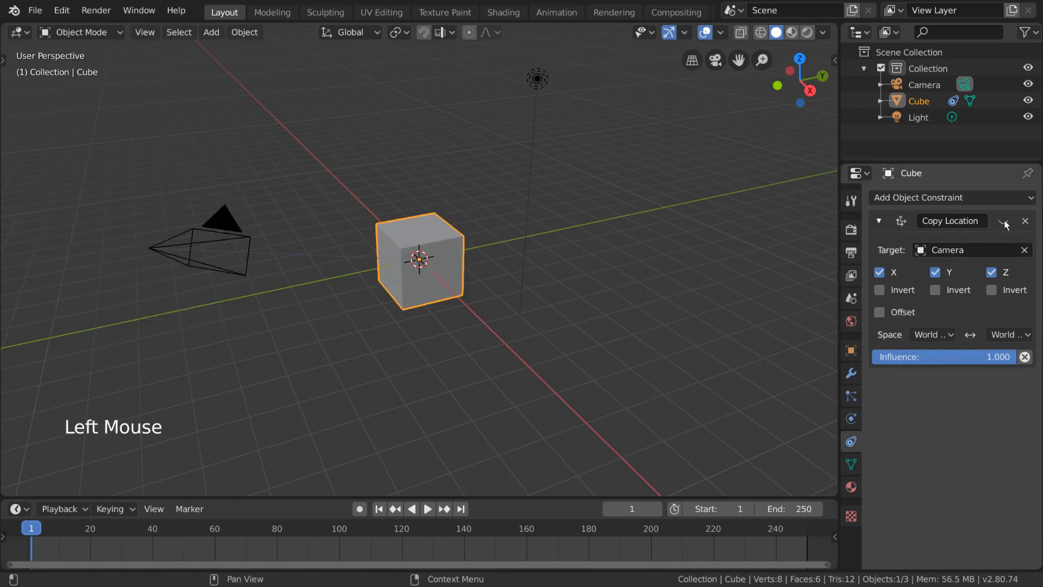
left_click(1004, 222)
left_click(1004, 221)
left_click(1027, 221)
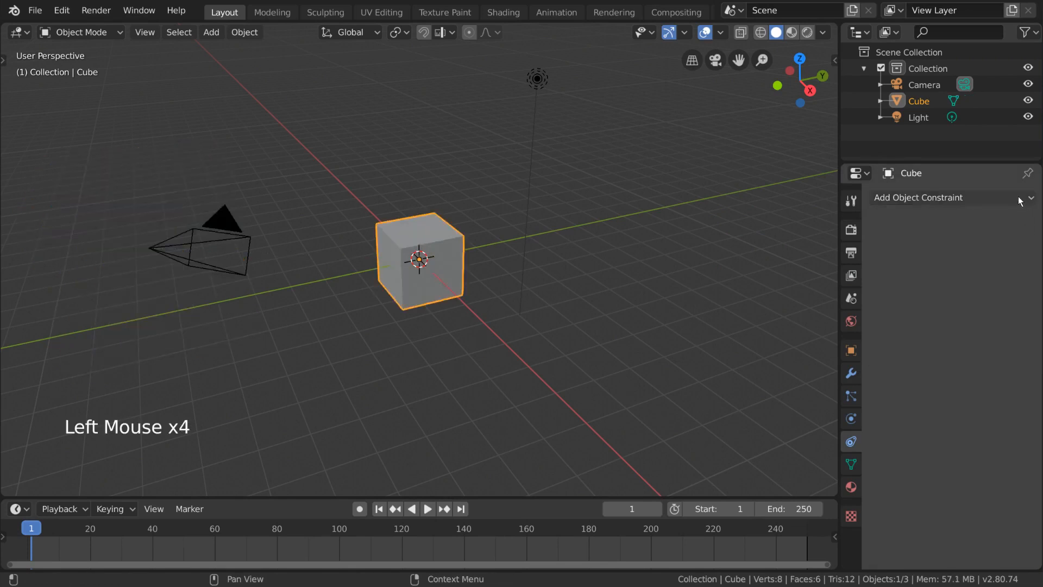
Try a Damped Track constraint on the Cube, targeting the Camera along the Z axis, and remove it.
left_click(1021, 200)
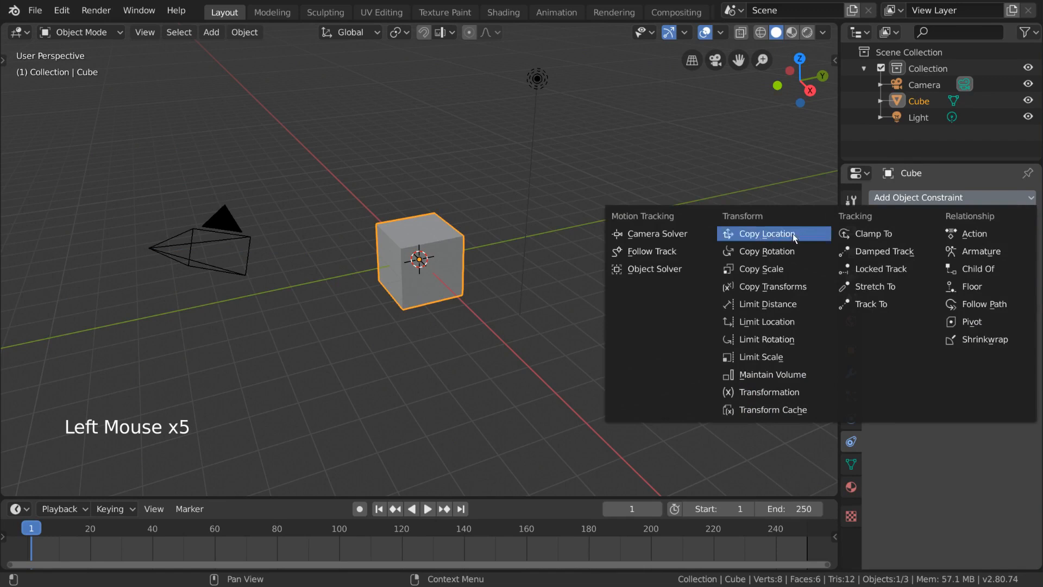
left_click(886, 251)
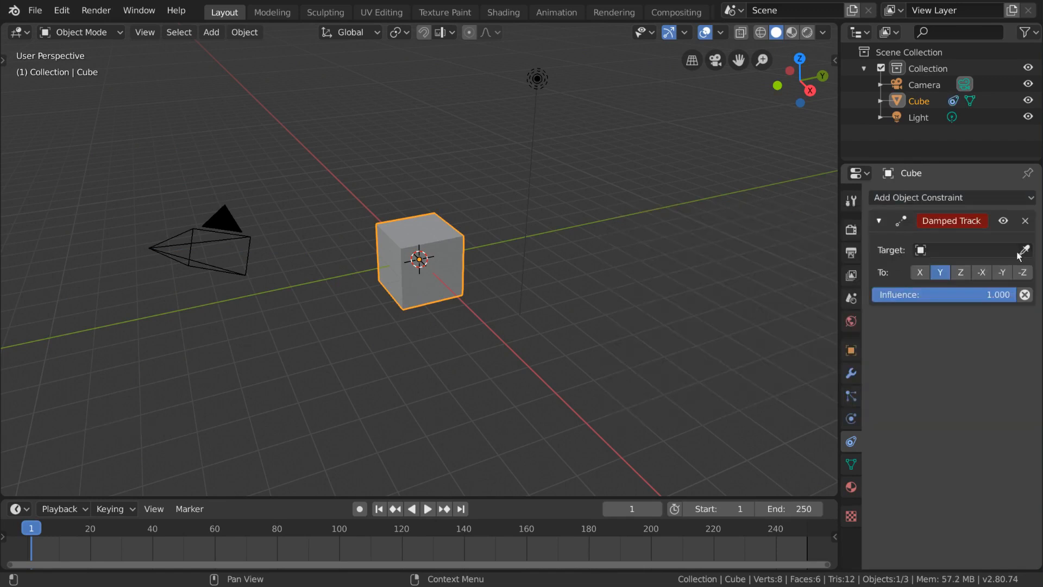
left_click(1014, 251)
left_click(945, 273)
left_click(961, 272)
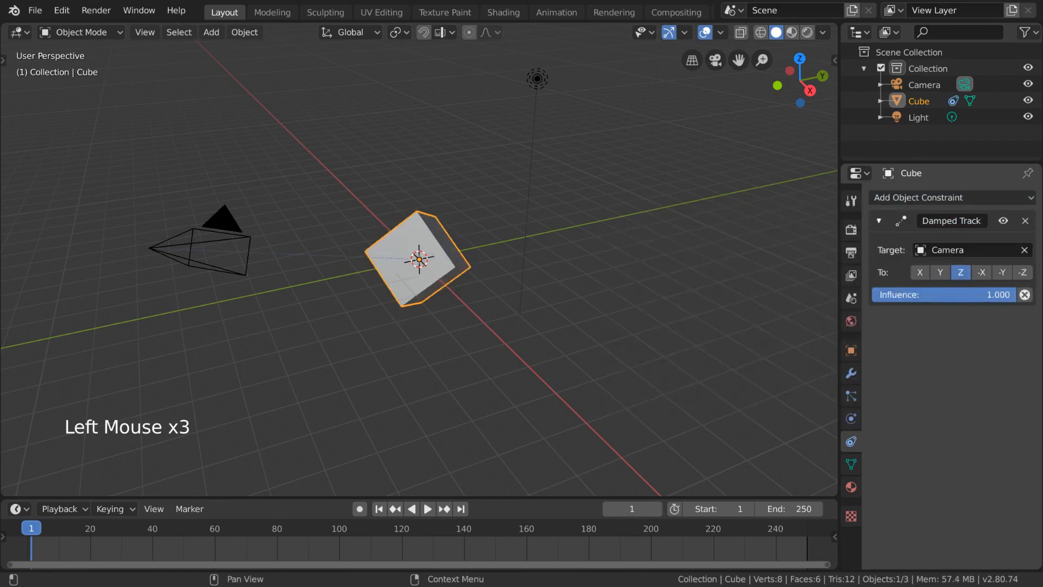
mouse_move(1011, 295)
left_mouse_down()
mouse_move(909, 294)
mouse_move(1015, 295)
left_mouse_up()
left_click(1024, 222)
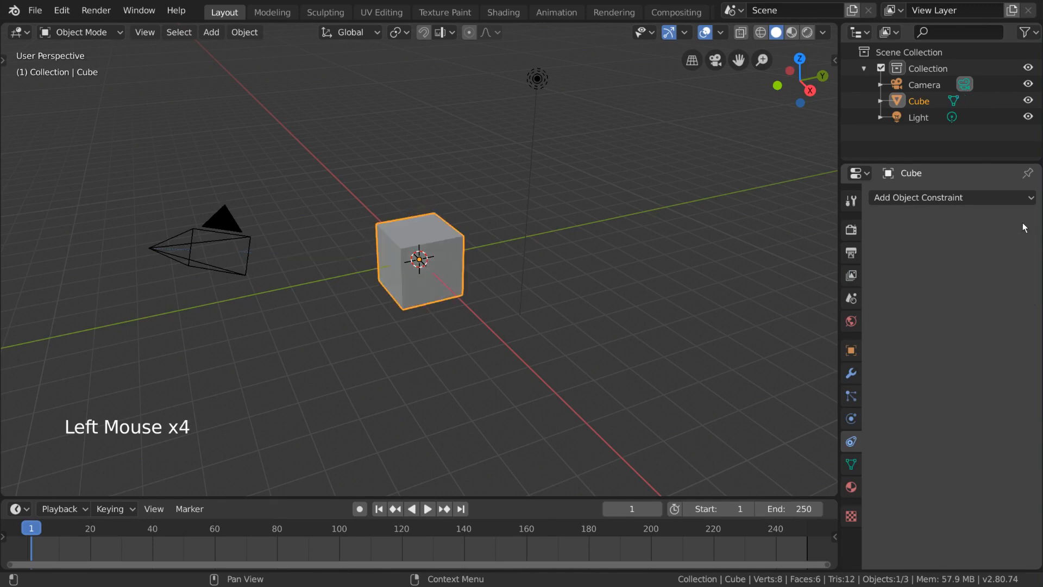
Display the Cube's mesh data, add an Ico Sphere to the scene and move it beside the Cube.
left_click(851, 465)
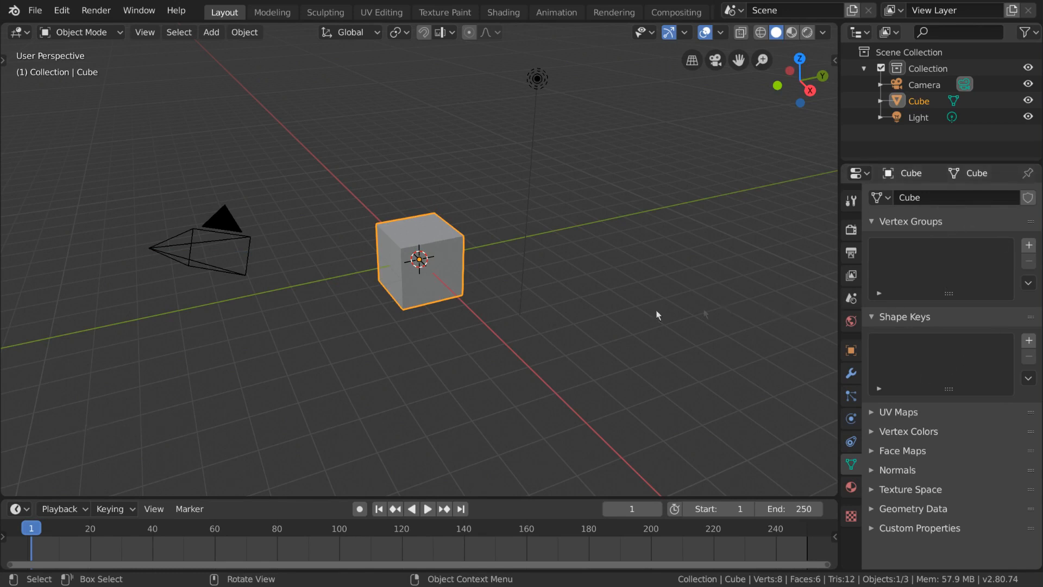
key("shift+a")
mouse_move(603, 282)
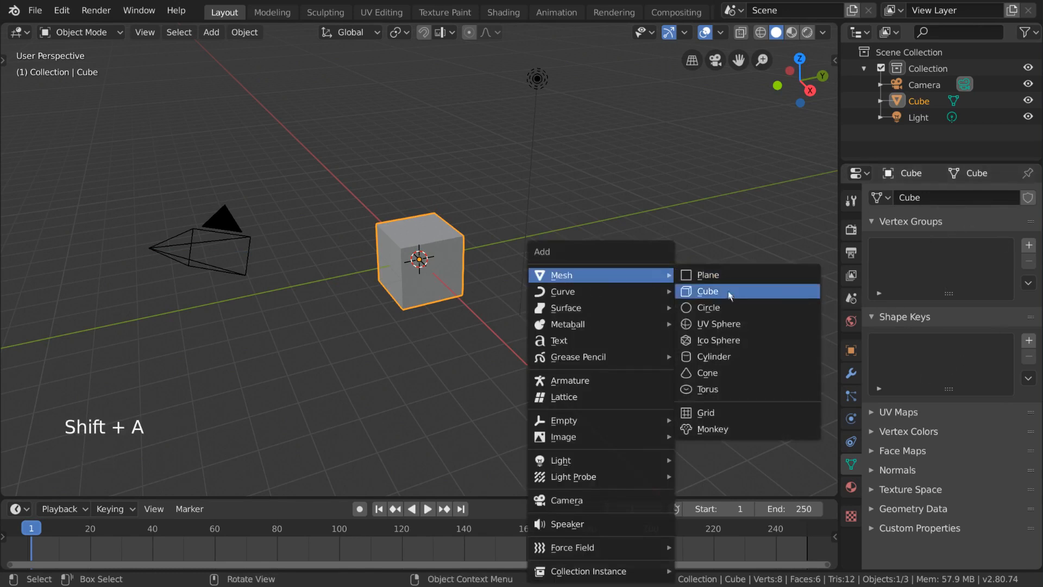
left_click(723, 338)
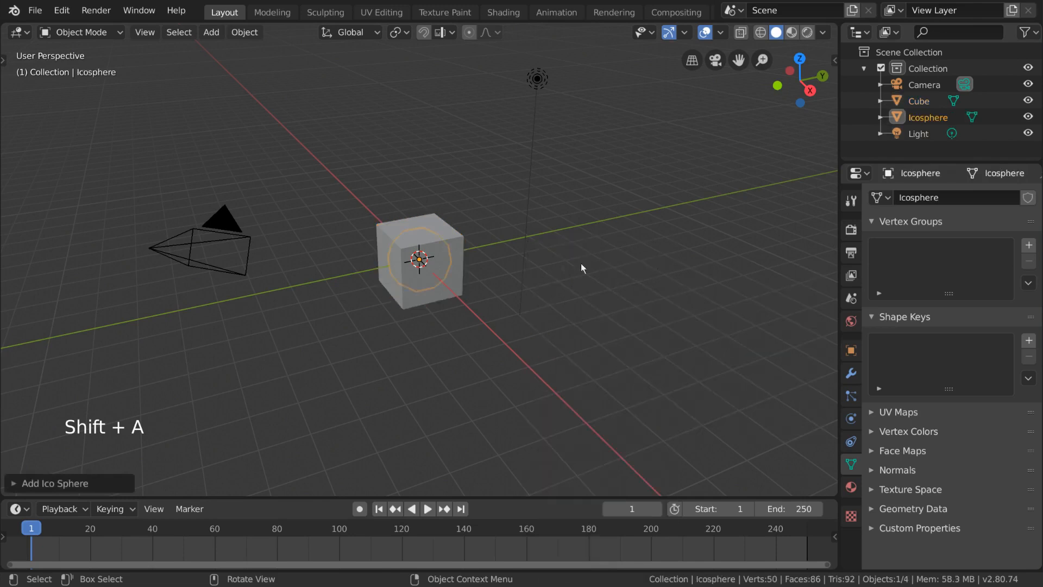
key("g")
left_click(701, 263)
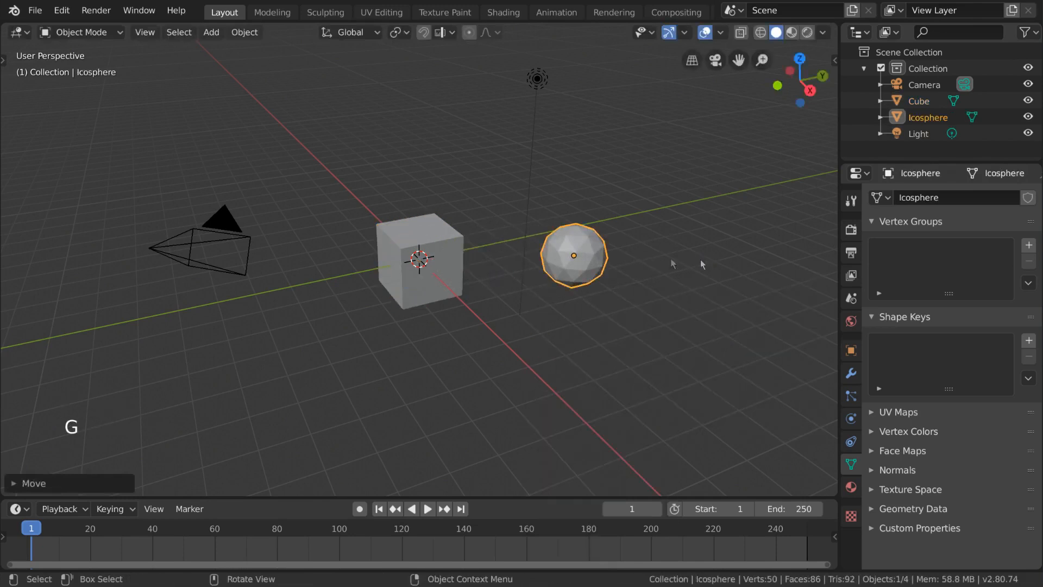
Switch the Cube object's mesh data to Icosphere and back to Cube.
left_click(443, 253)
left_click(880, 199)
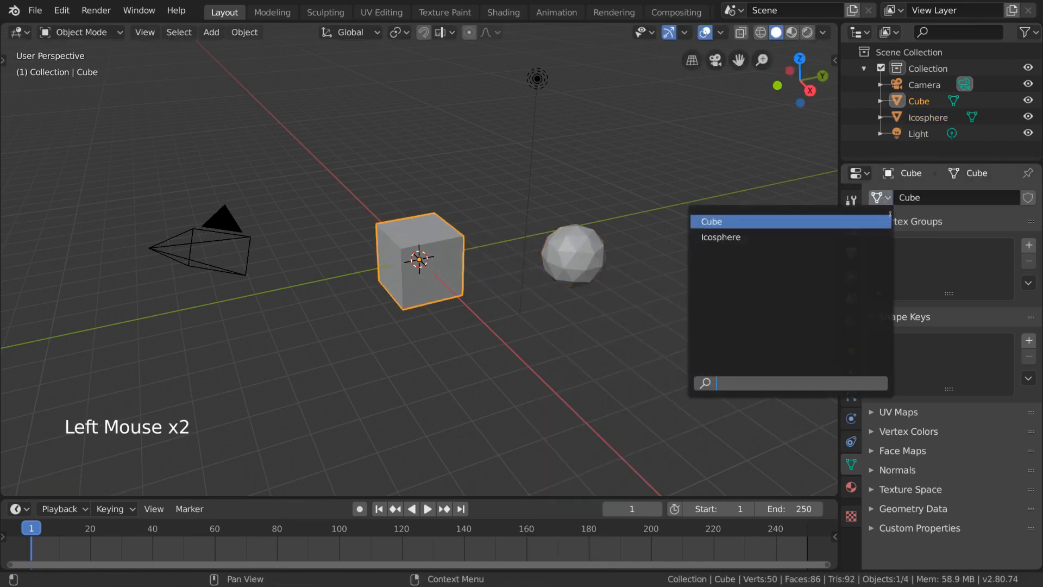
left_click(722, 235)
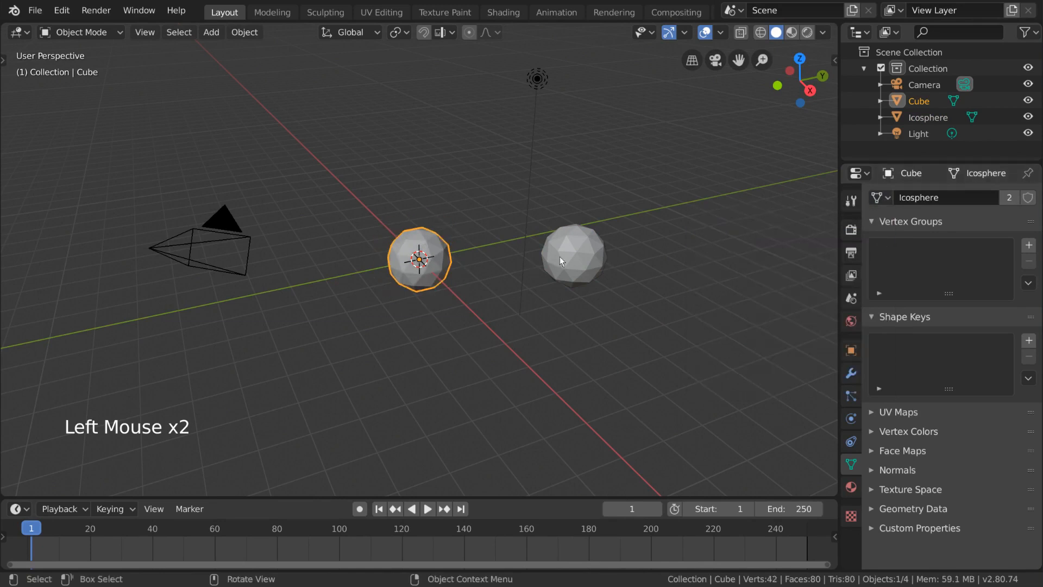
left_click(881, 198)
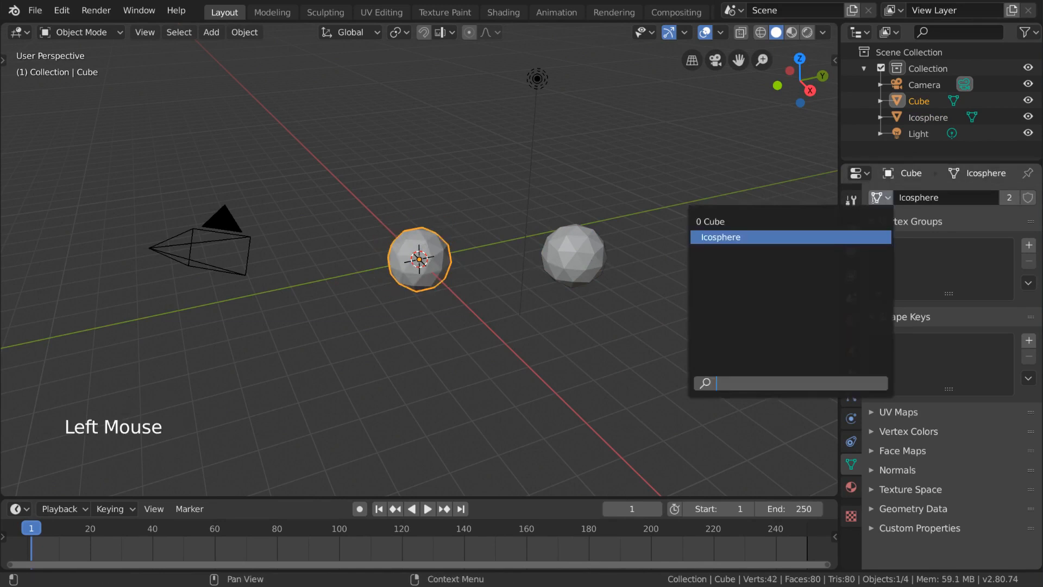
left_click(874, 222)
Delete the Icosphere object and select the Cube.
left_click(579, 261)
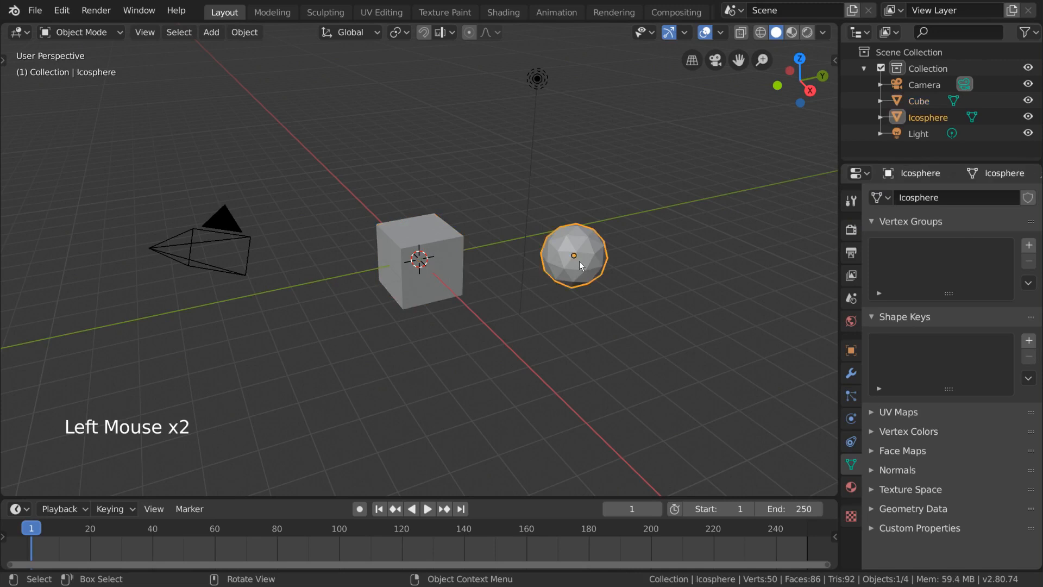
key("x")
left_click(458, 250)
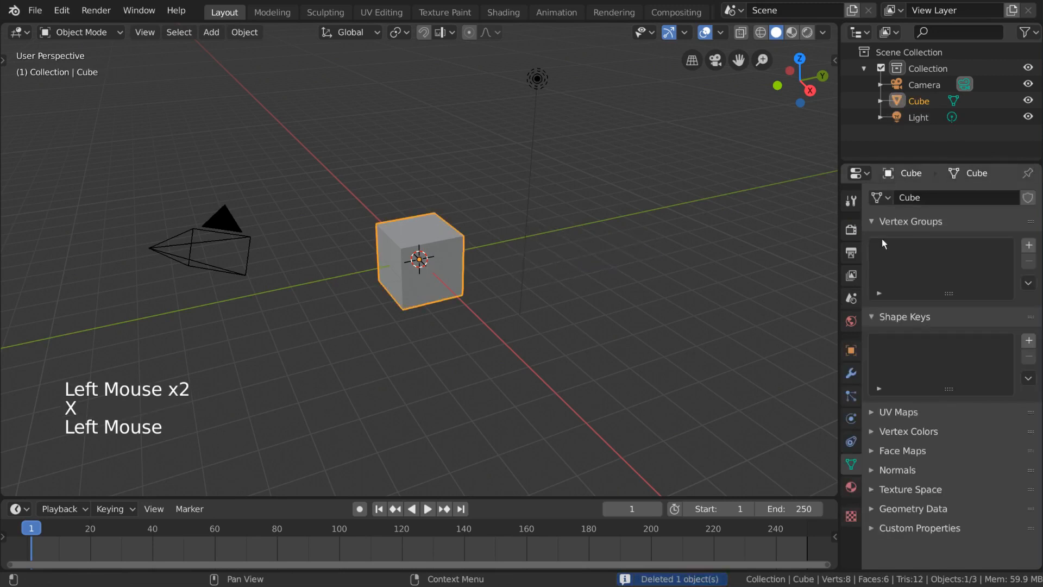
Add and remove a vertex group on the Cube's mesh, and do the same with a shape key.
left_click(1029, 245)
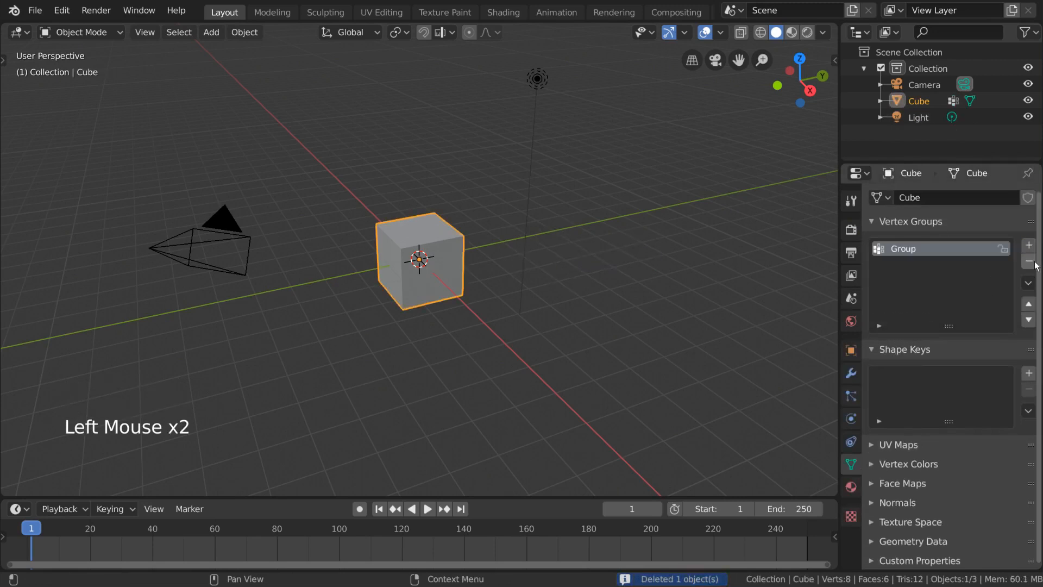
left_click(1029, 262)
left_click(1029, 340)
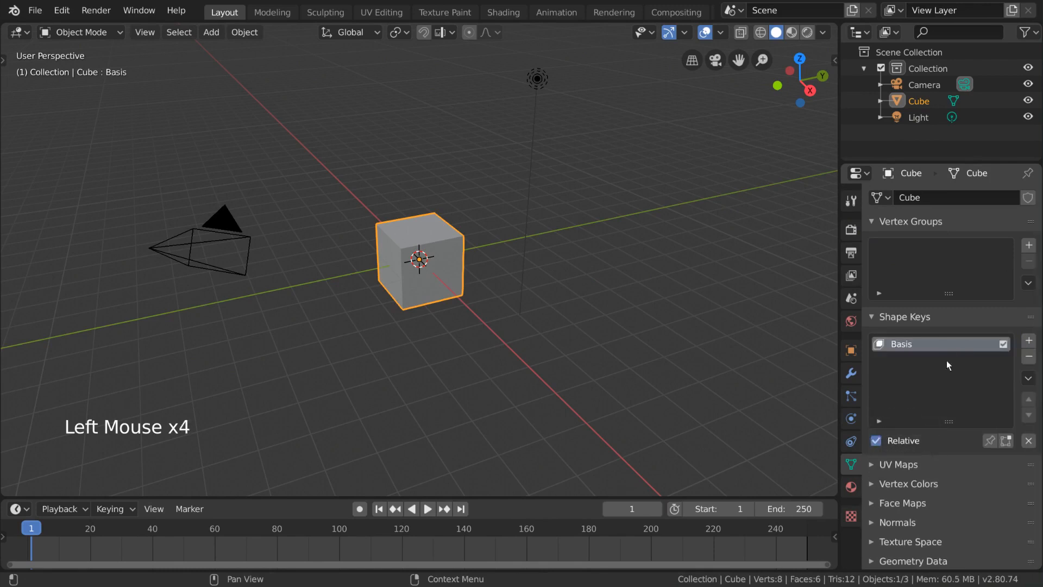
left_click(1028, 357)
Examine the UV maps of the Cube's mesh and collapse their section again.
left_click(921, 411)
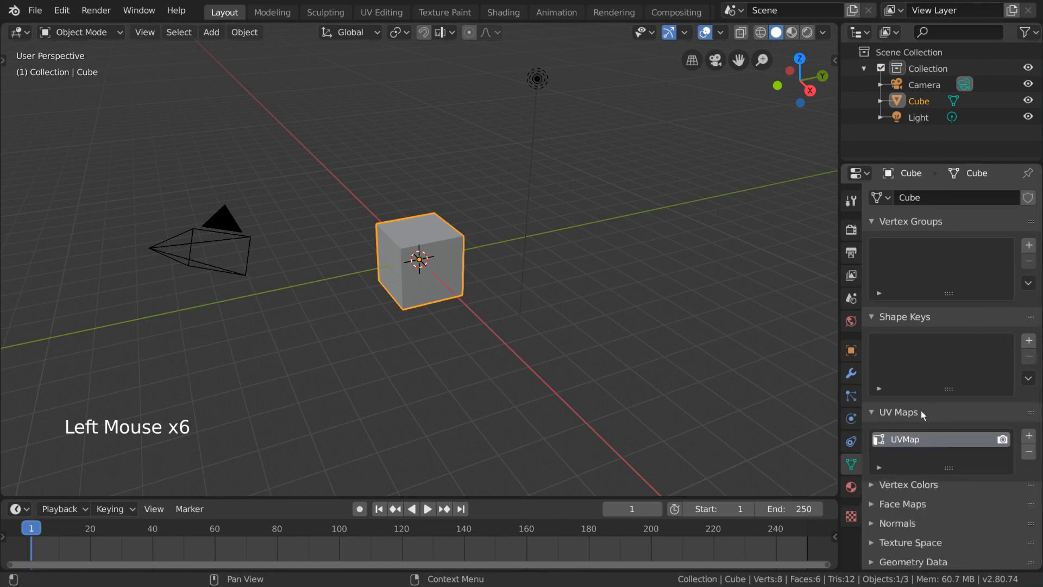
left_click(918, 412)
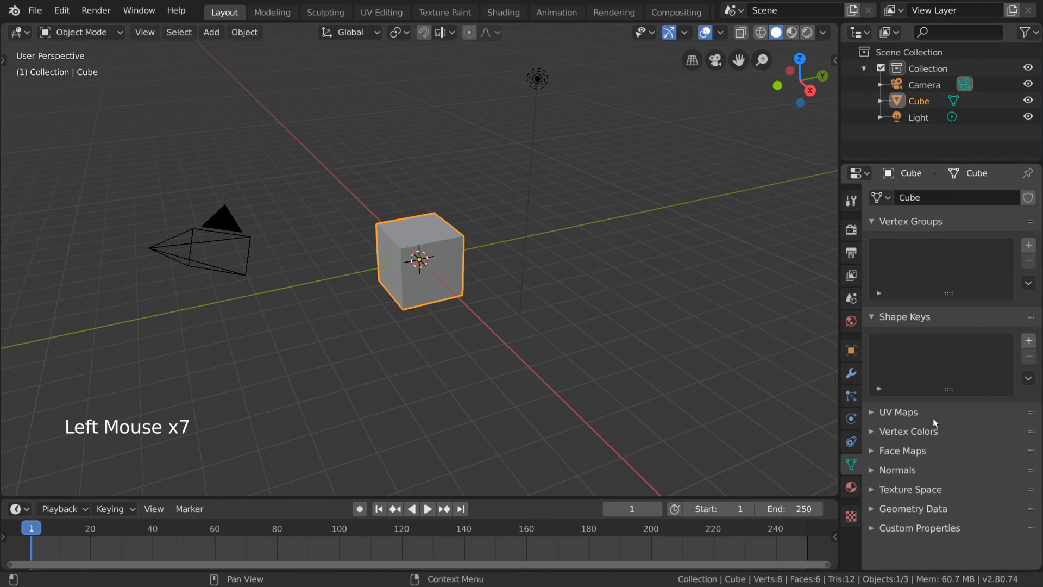
Examine the Cube's material settings, including its preview, the available surface shaders and the Principled BSDF parameters.
left_click(853, 489)
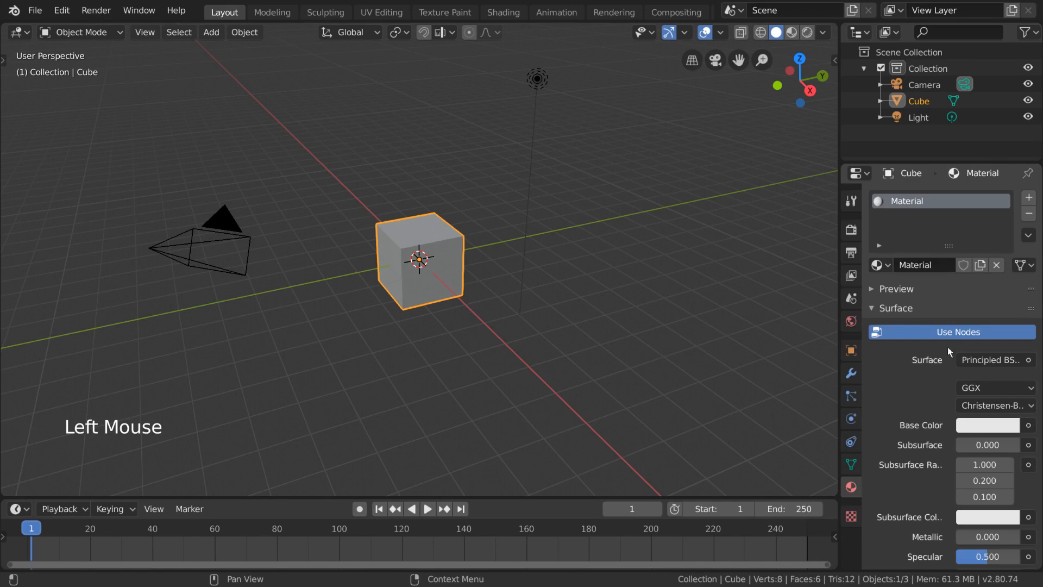
left_click(925, 291)
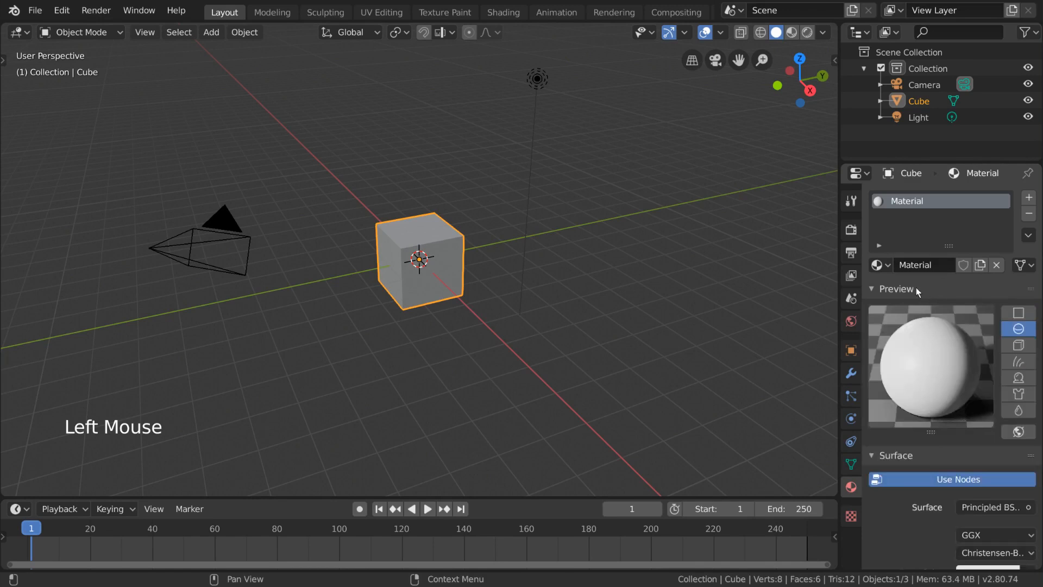
scroll(960, 389, "down", 12)
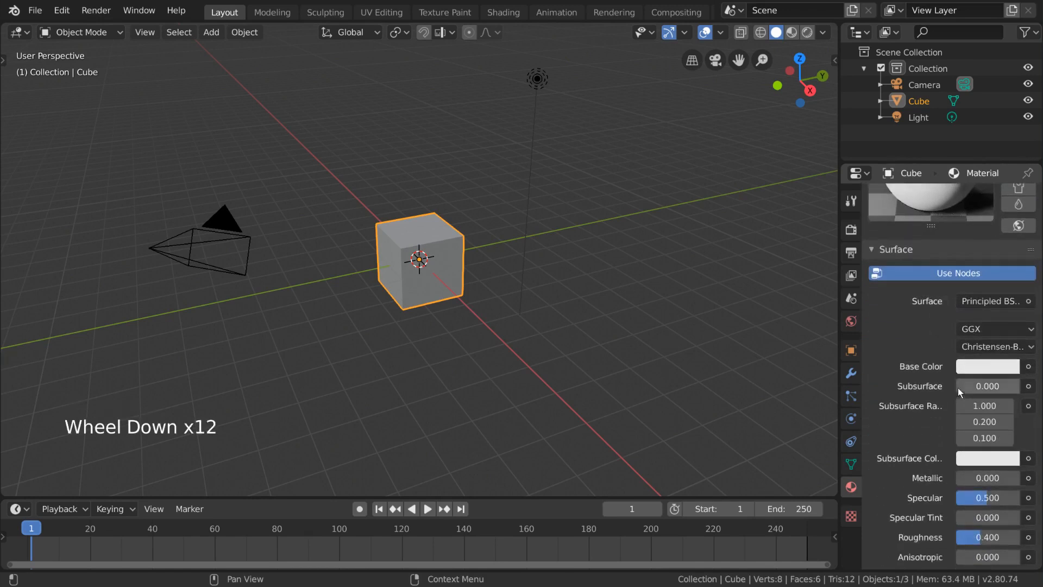
scroll(954, 385, "up", 14)
left_click(913, 286)
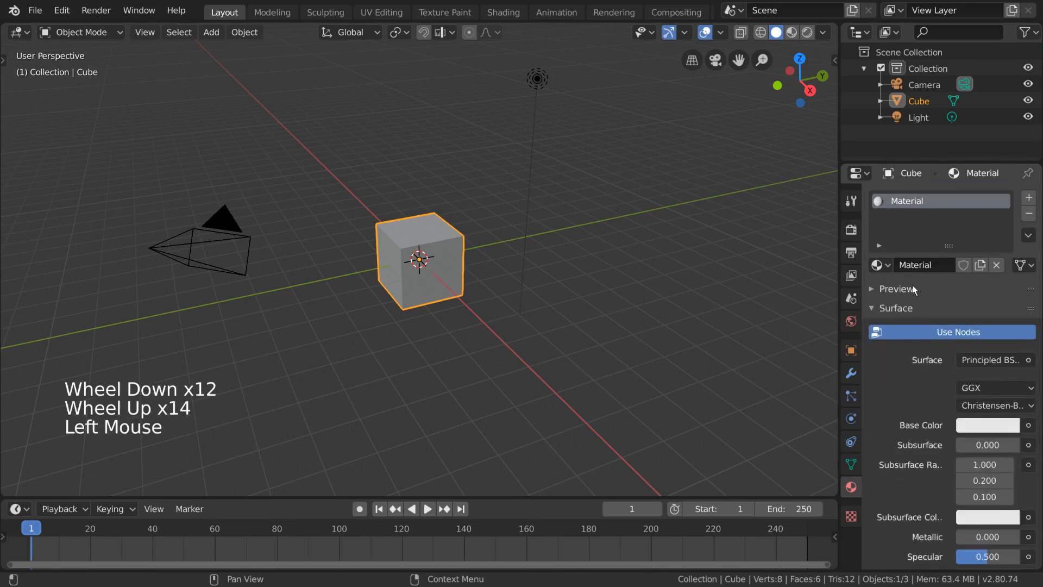
scroll(928, 374, "down", 3)
left_click(986, 310)
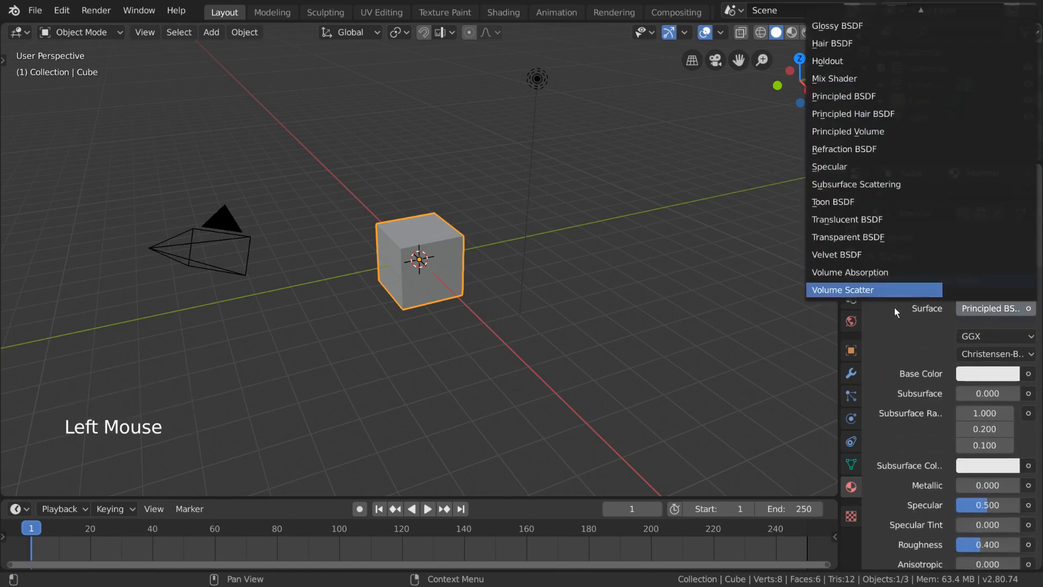
scroll(929, 345, "down", 12)
scroll(937, 345, "up", 18)
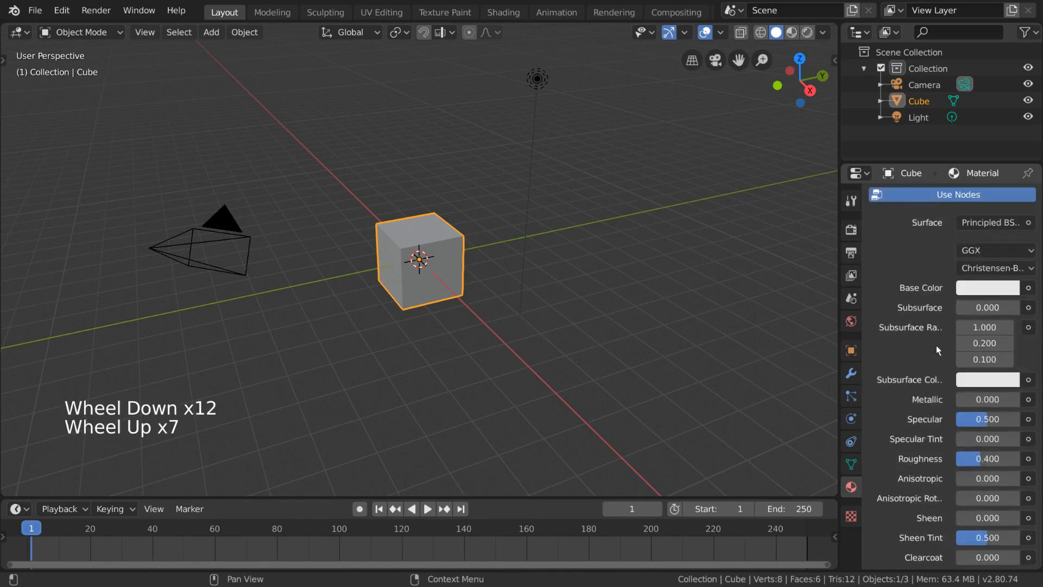
Create a new brush texture, view its image settings and unlink it again.
left_click(852, 515)
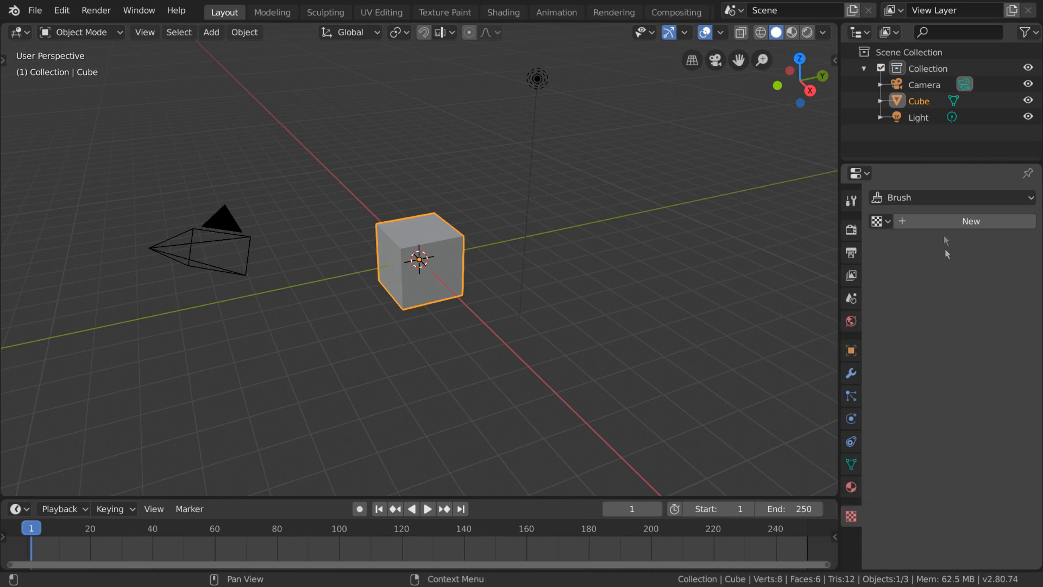
left_click(948, 220)
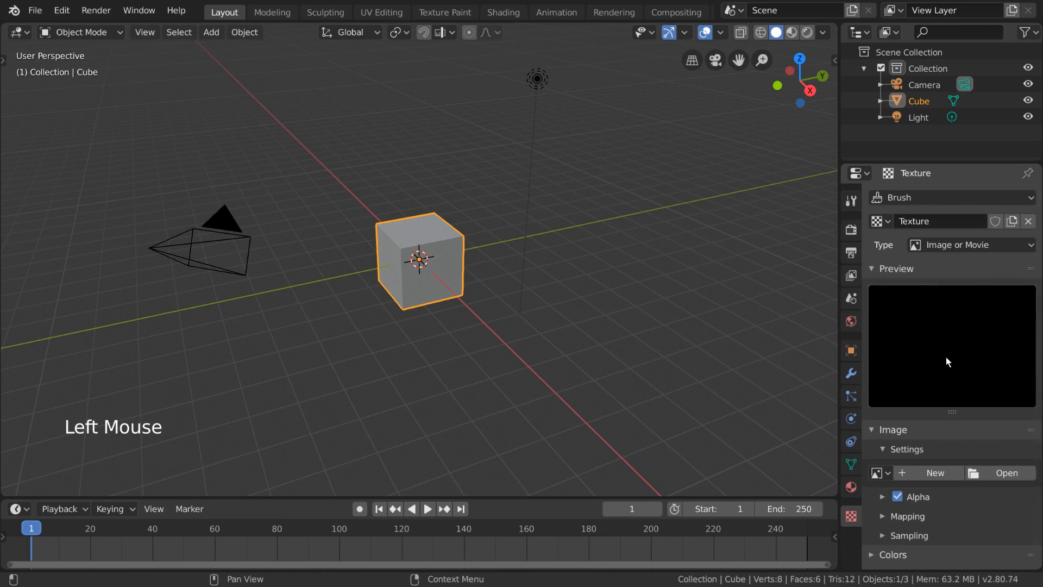
left_click(1029, 221)
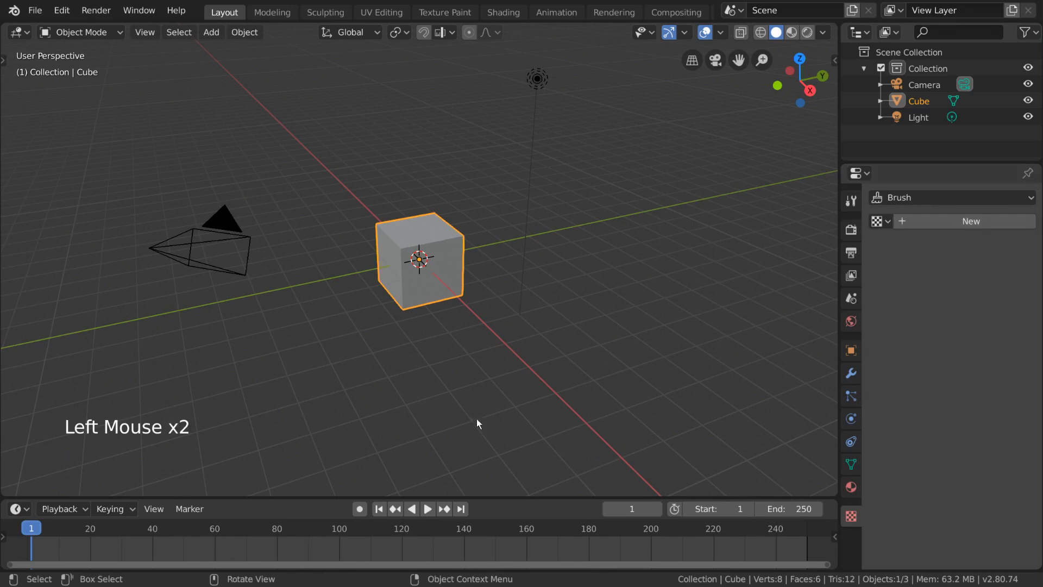
Set the Light's power to 1000.4 W and its radius to 0.7 m, and toggle its shadow off and on.
left_click(537, 104)
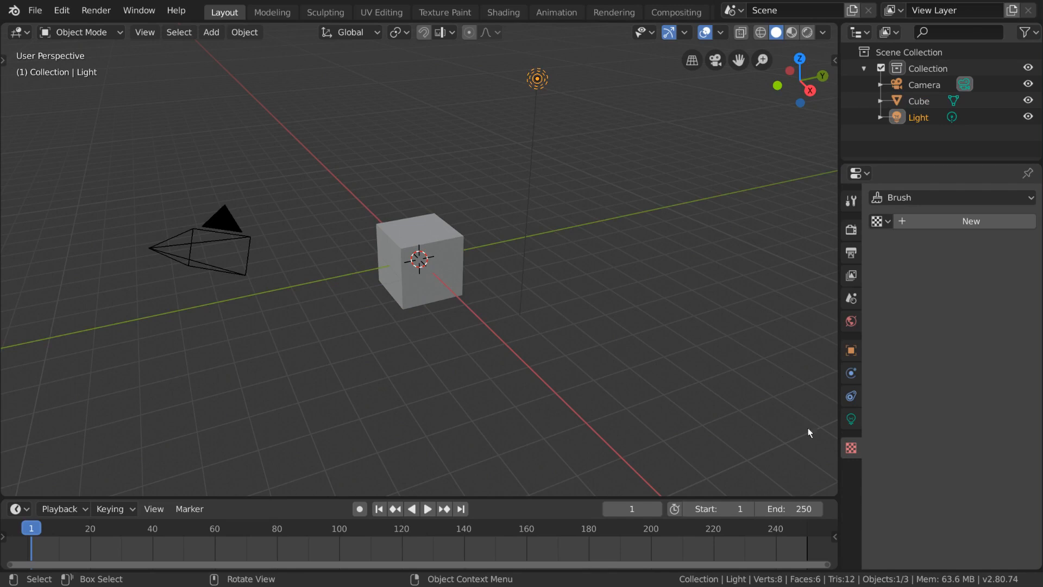
left_click(858, 422)
left_click_drag(988, 303, 999, 303)
mouse_move(987, 342)
left_mouse_down()
mouse_move(1033, 341)
mouse_move(1004, 341)
left_mouse_up()
left_click(885, 387)
left_click(884, 387)
Switch the Light's type through Sun, Spot and Area, and back to Point.
left_click(931, 265)
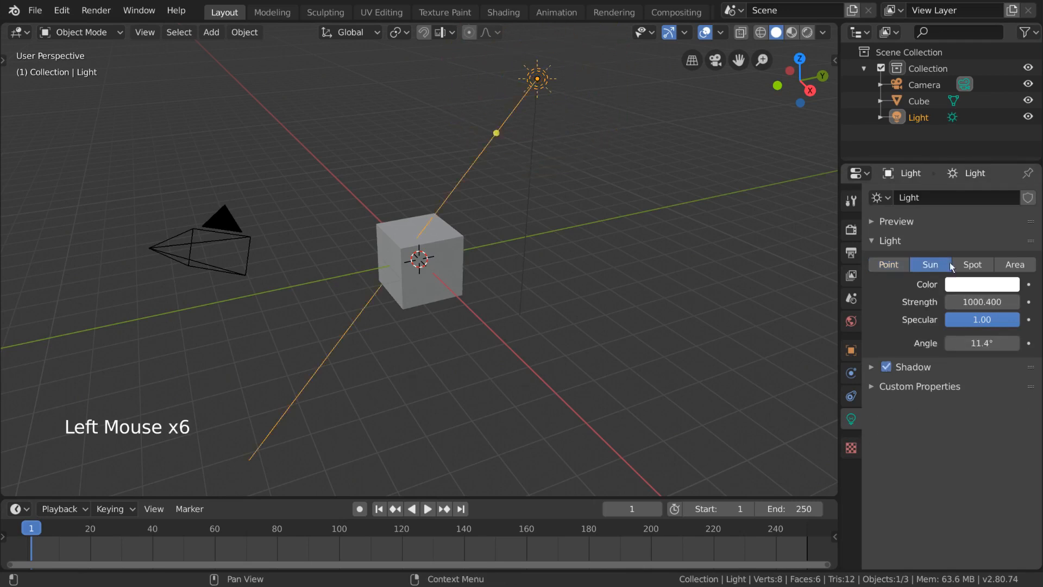
left_click(973, 264)
left_click(1014, 265)
left_click(897, 266)
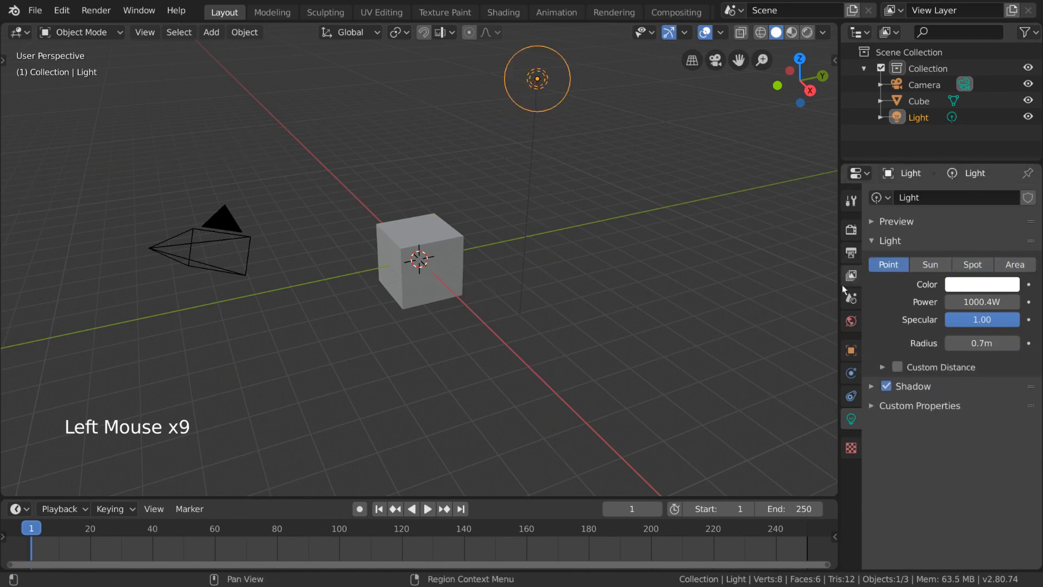
Select the Camera to view its lens and other camera settings.
left_click(228, 217)
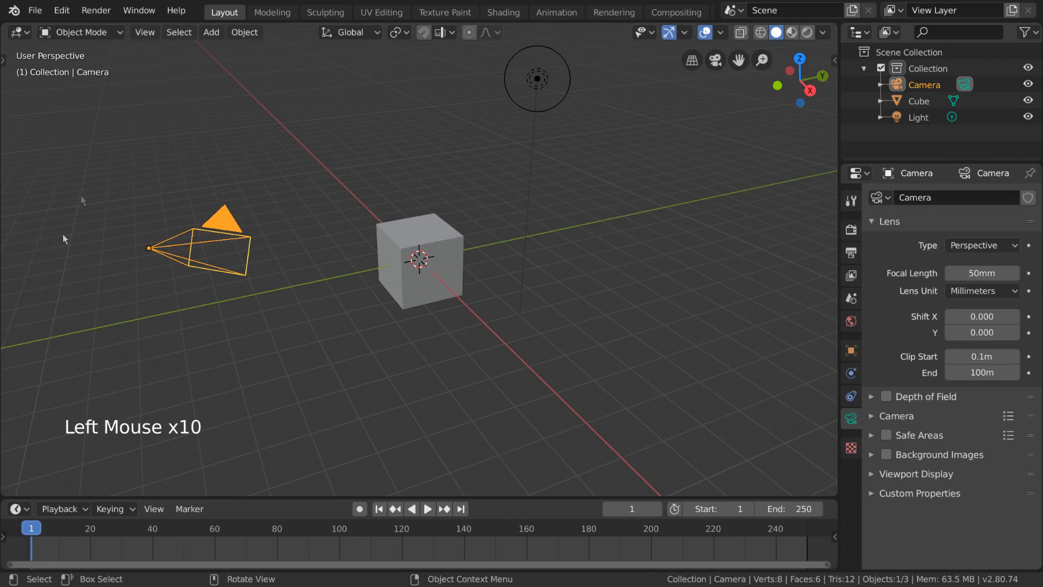